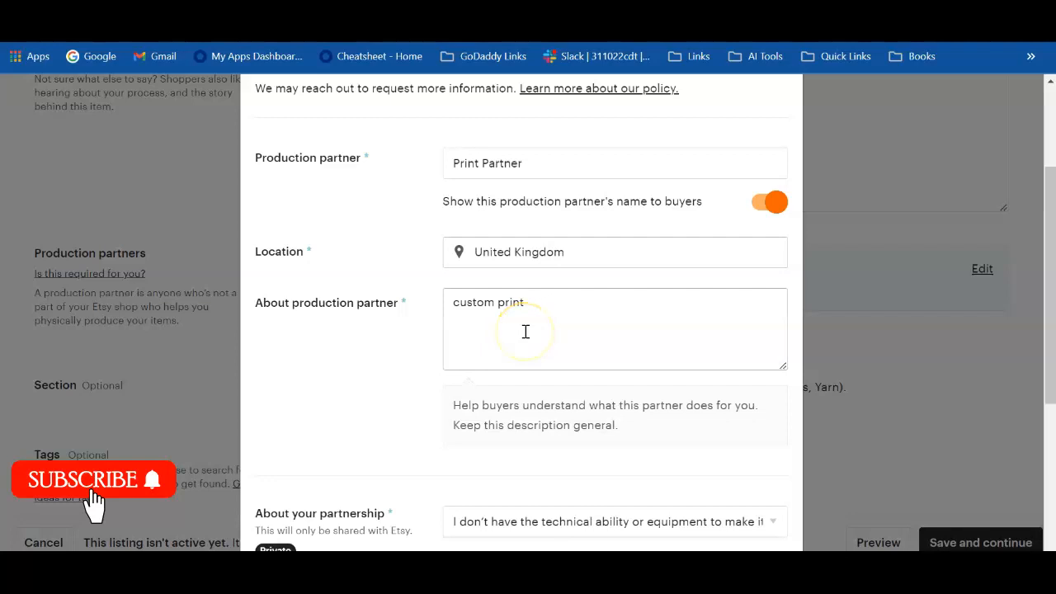
Review the Print Partner production partner's description and partnership answers, and save the updated partner
scroll(493, 331, down, 1)
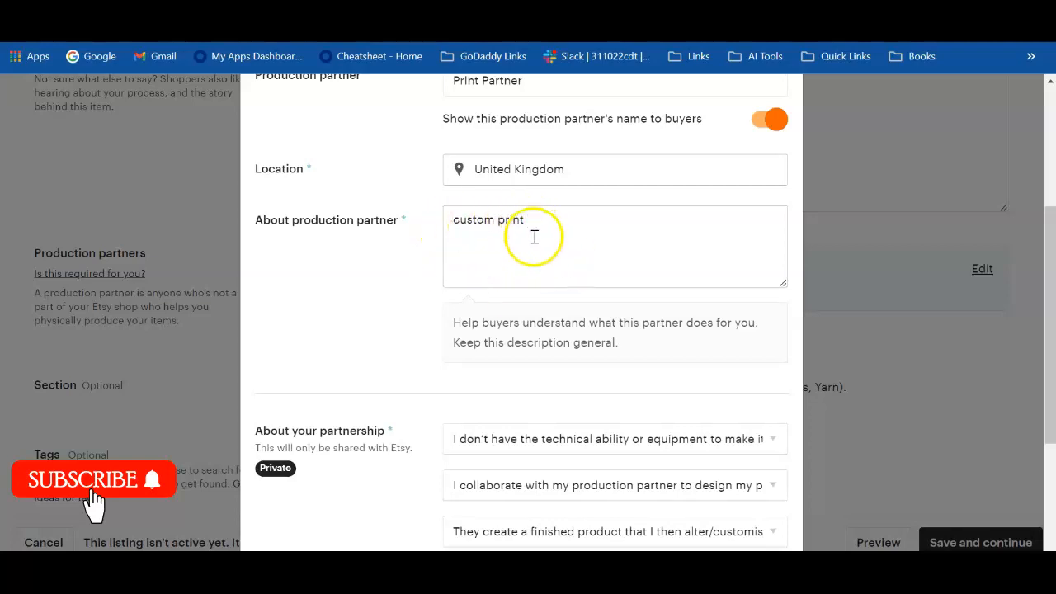
scroll(536, 237, down, 3)
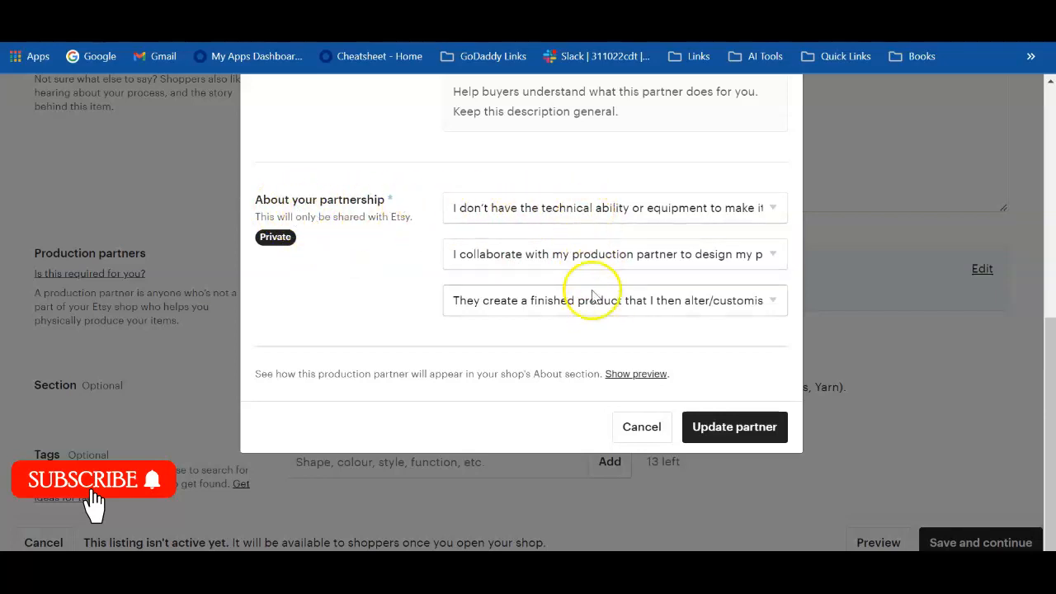
click(714, 428)
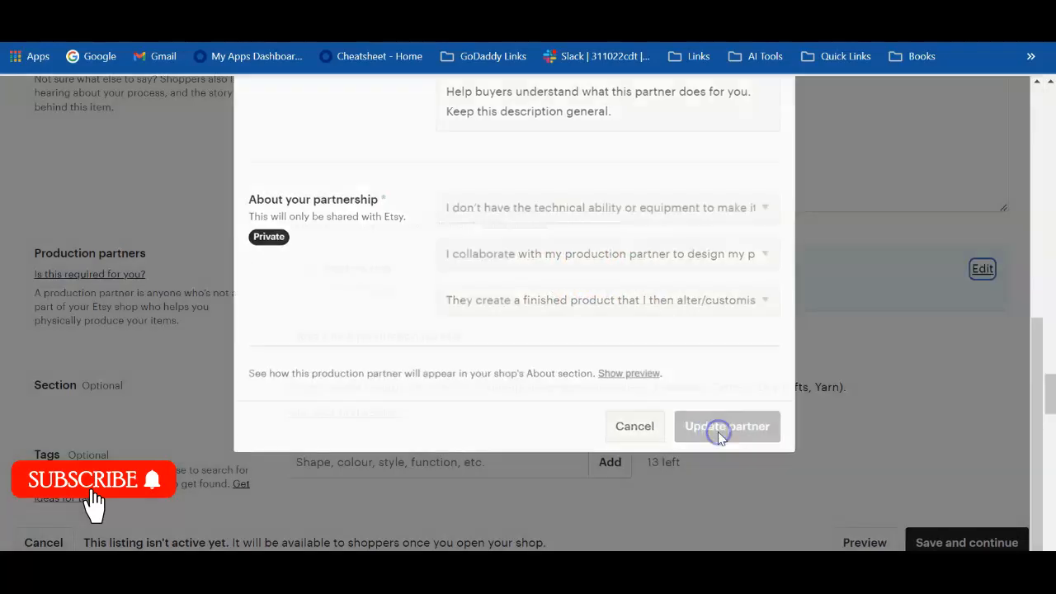
scroll(480, 359, down, 2)
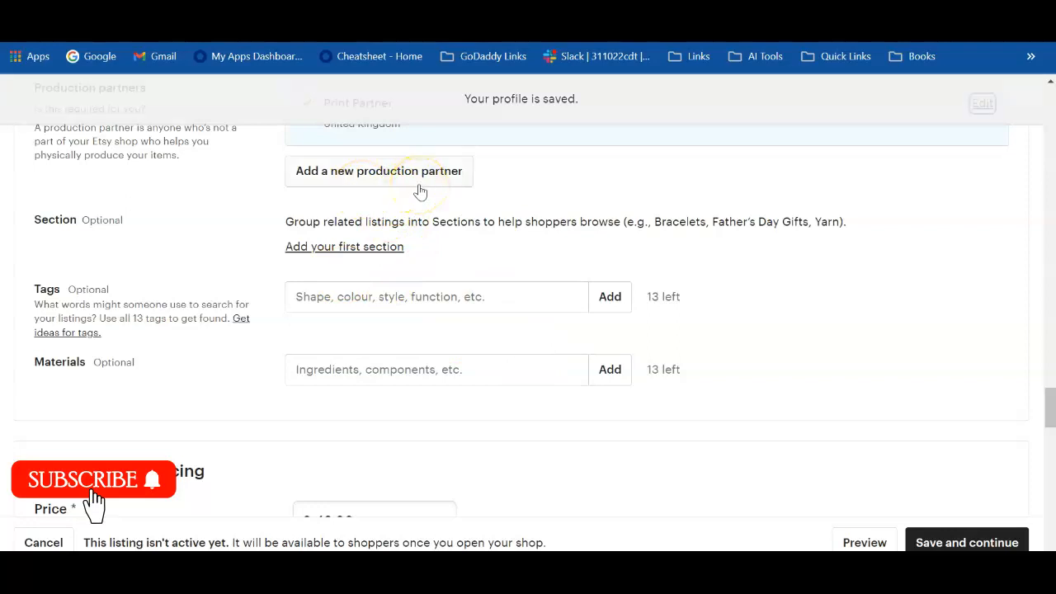
click(379, 183)
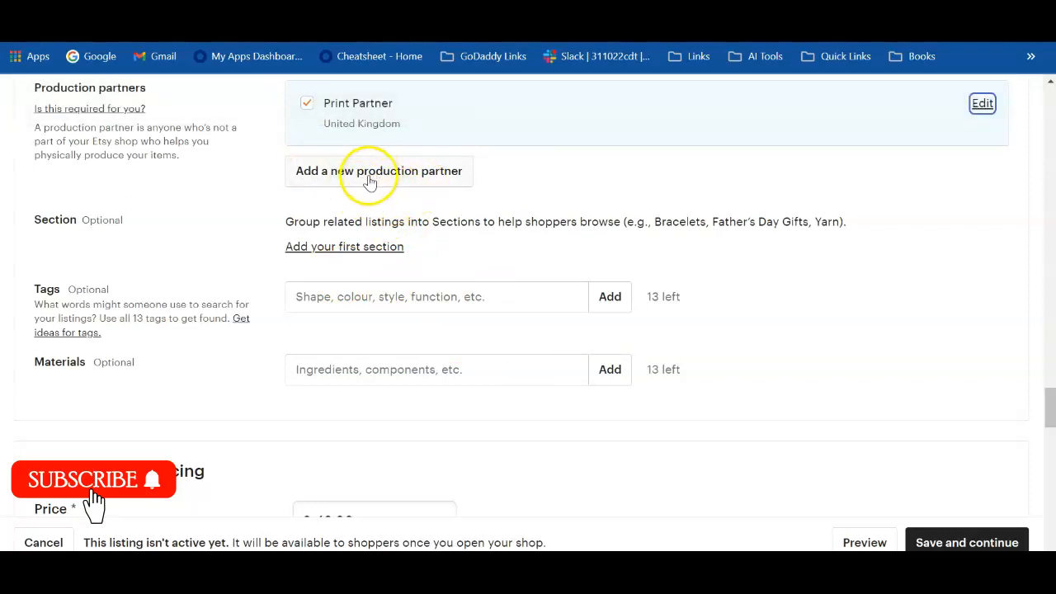
Add the tags "mom gift" and "birthday gift" to the listing
scroll(389, 271, down, 2)
scroll(726, 188, up, 1)
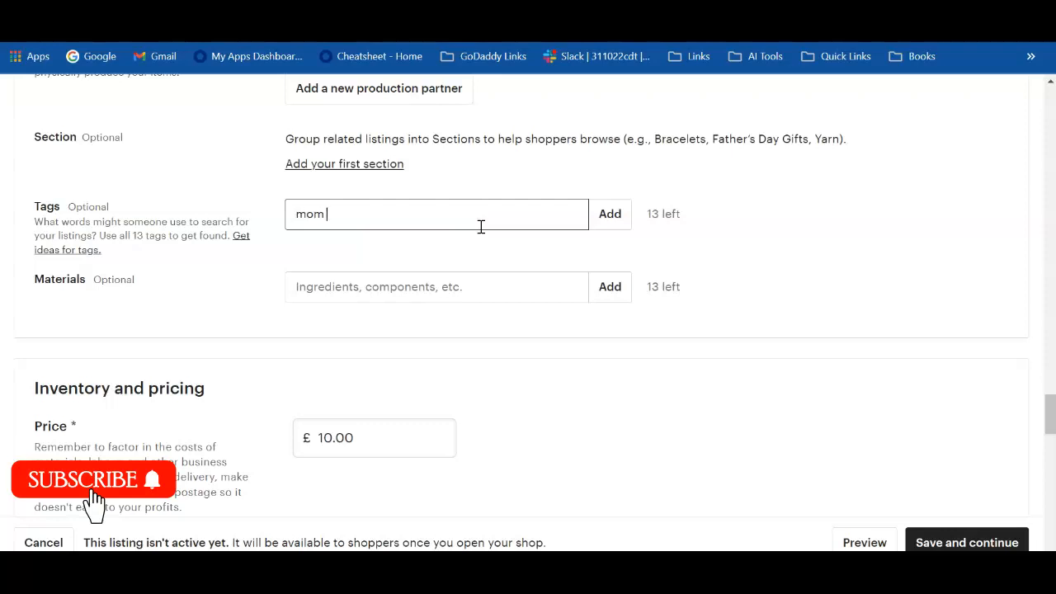
key(Return)
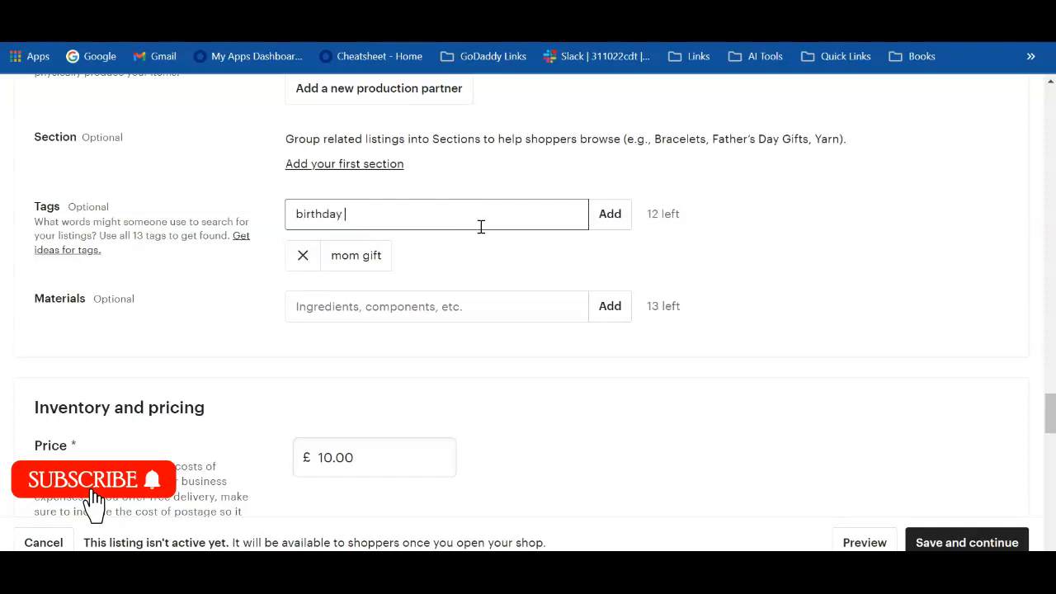
text(birthday gift)
key(Return)
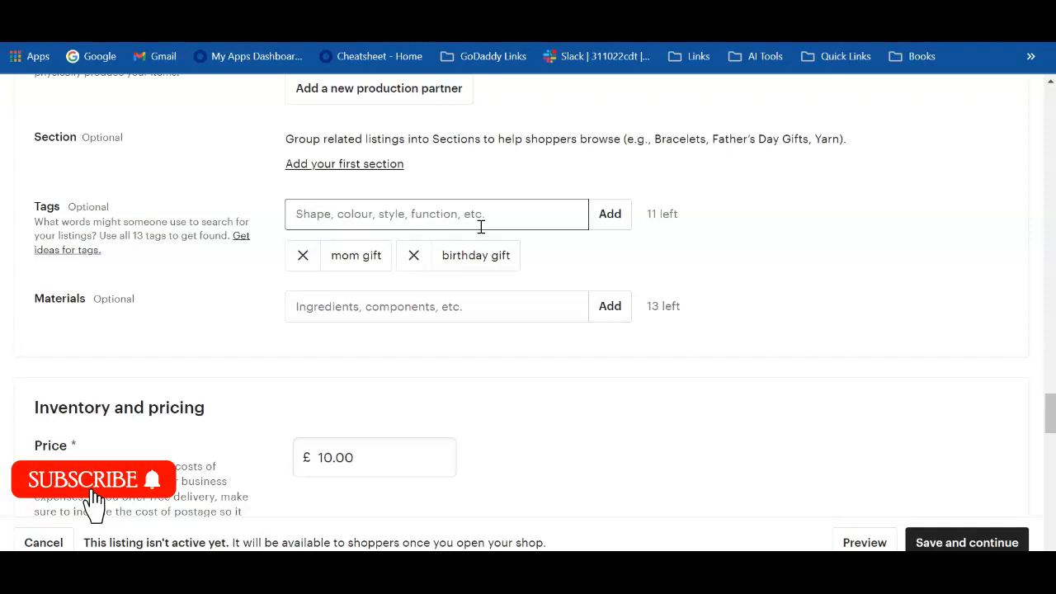
click(356, 221)
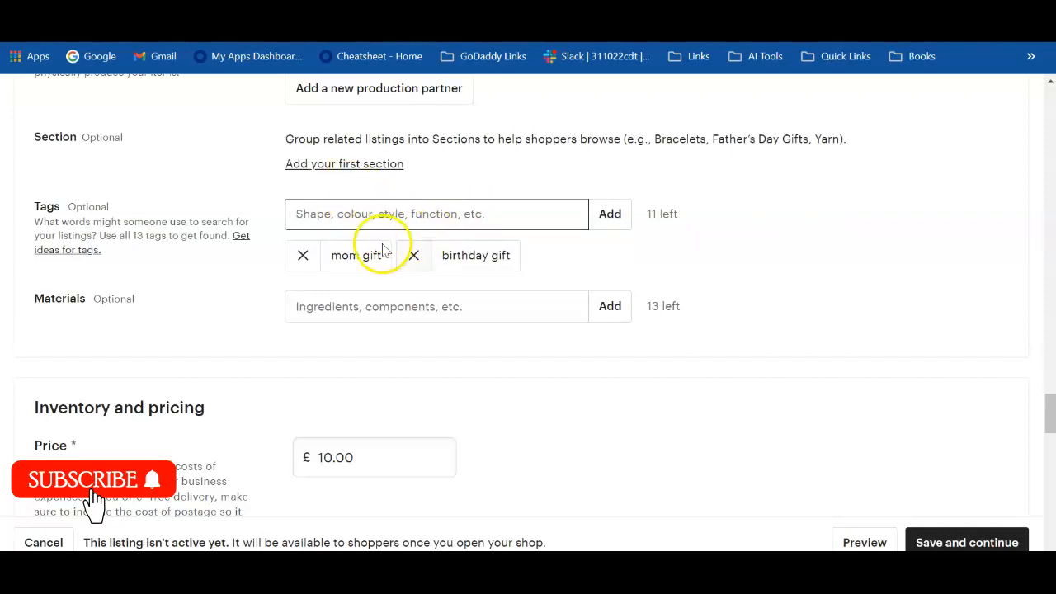
Review the listing's materials, price, domestic and global pricing, quantity, SKU and variations settings
scroll(421, 302, down, 2)
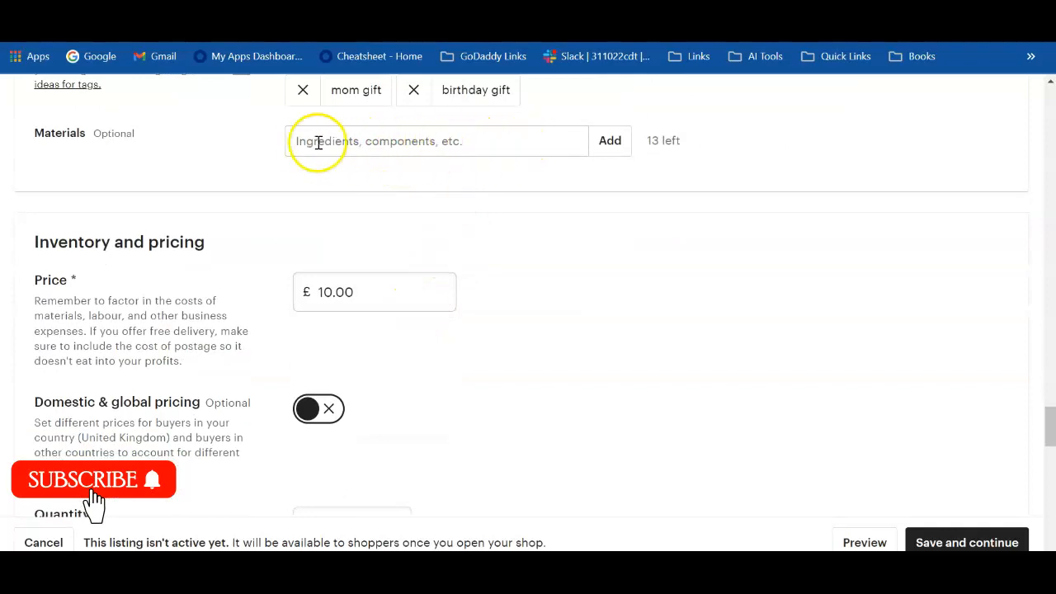
scroll(526, 259, down, 2)
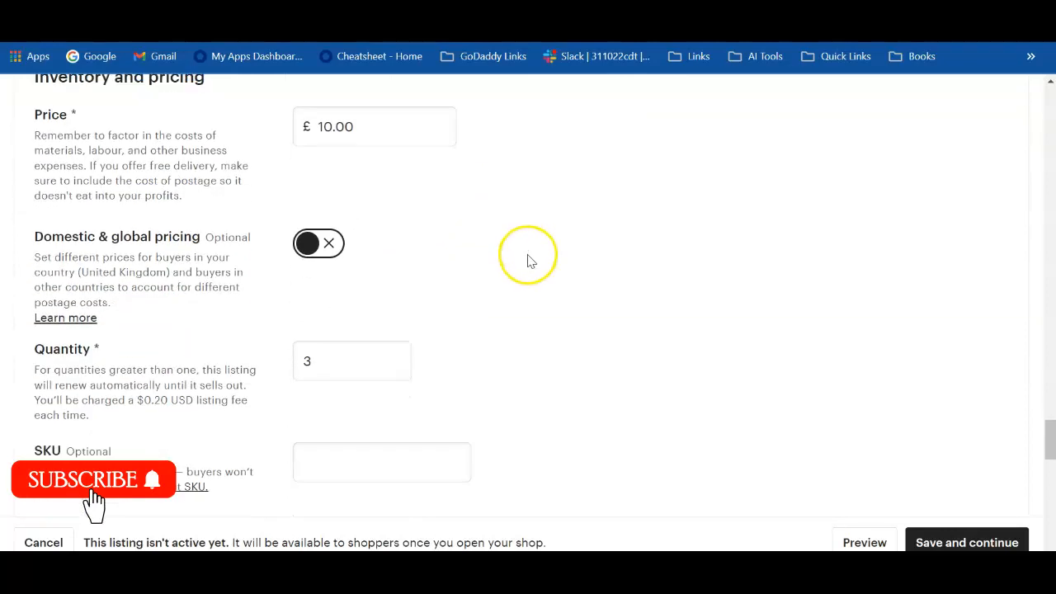
scroll(528, 261, up, 1)
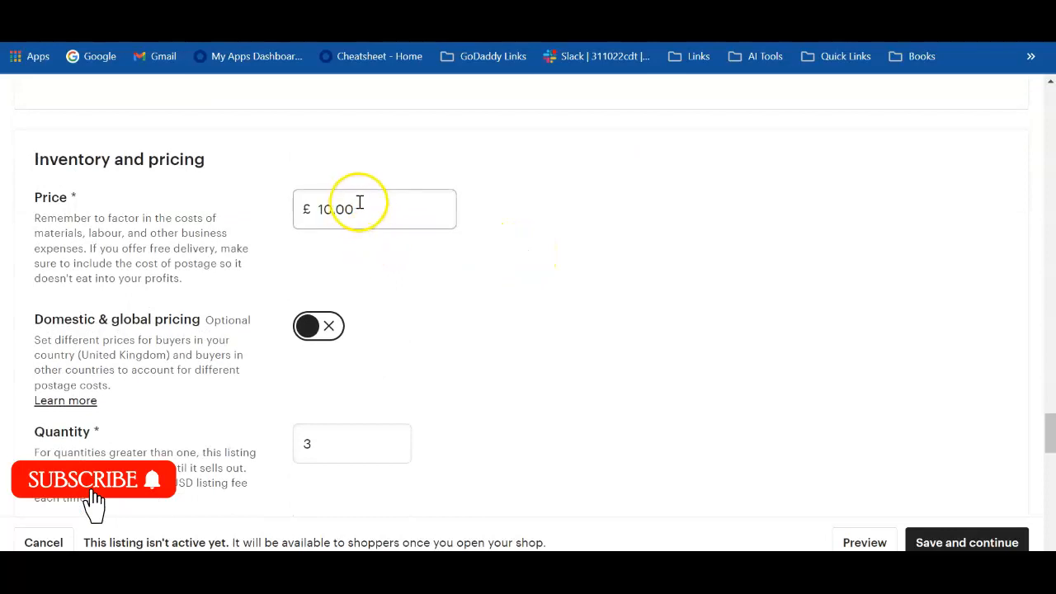
scroll(475, 282, down, 1)
scroll(475, 281, down, 1)
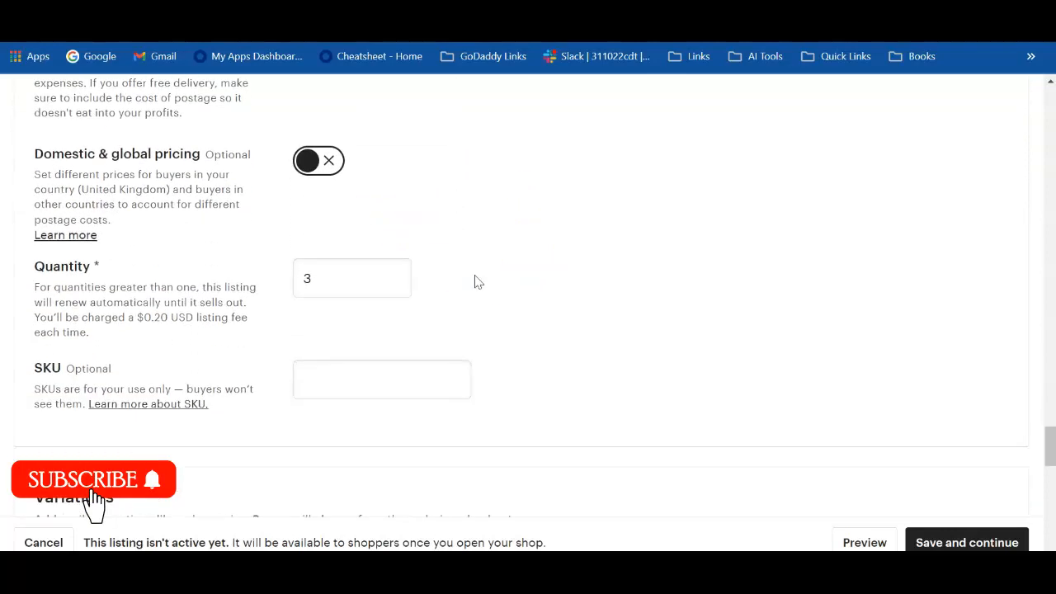
scroll(463, 286, up, 1)
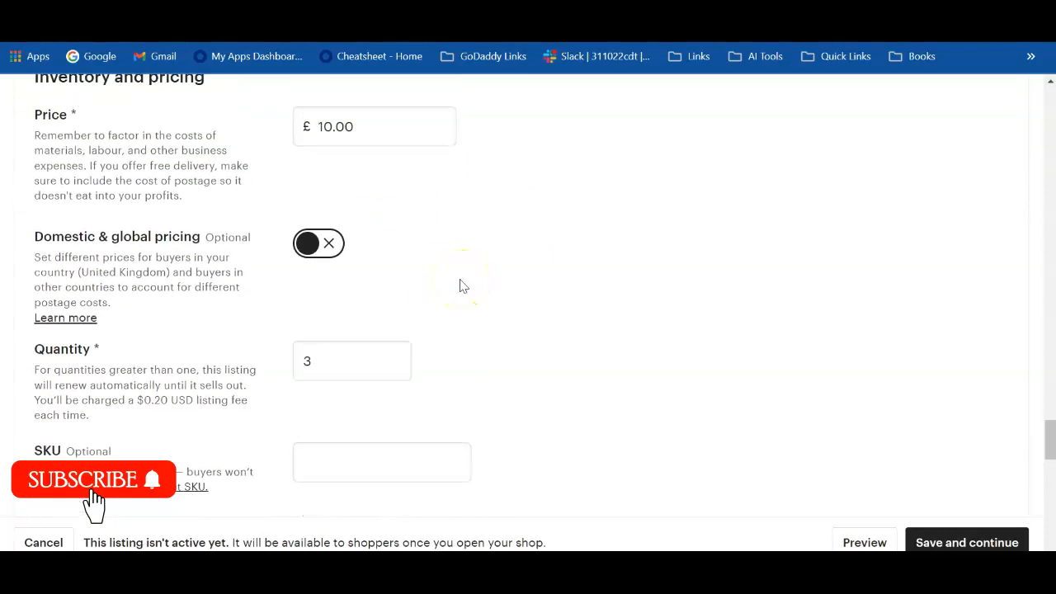
scroll(463, 286, up, 1)
scroll(463, 286, down, 4)
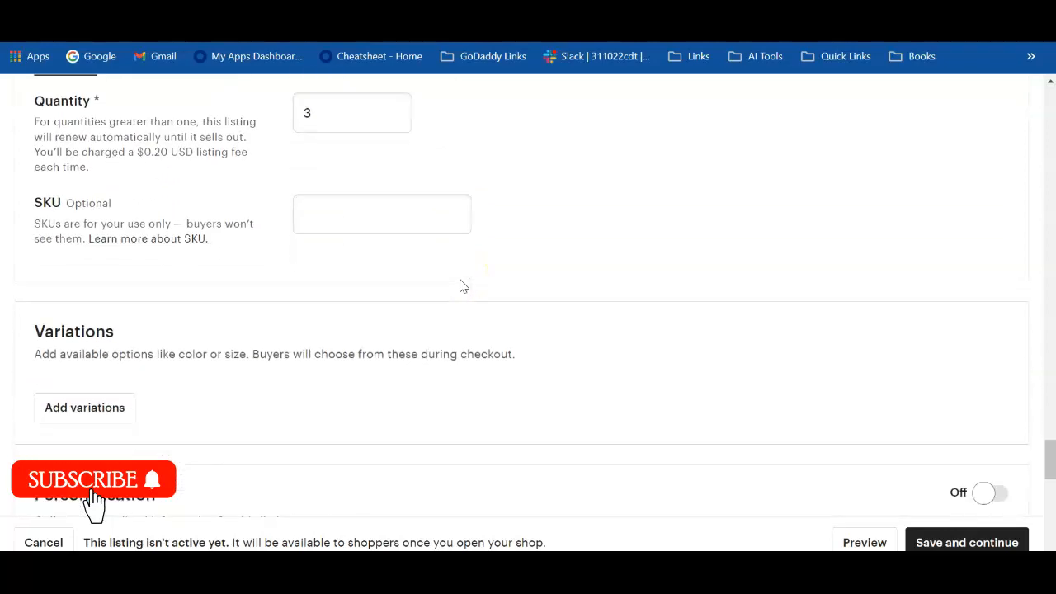
scroll(463, 285, down, 1)
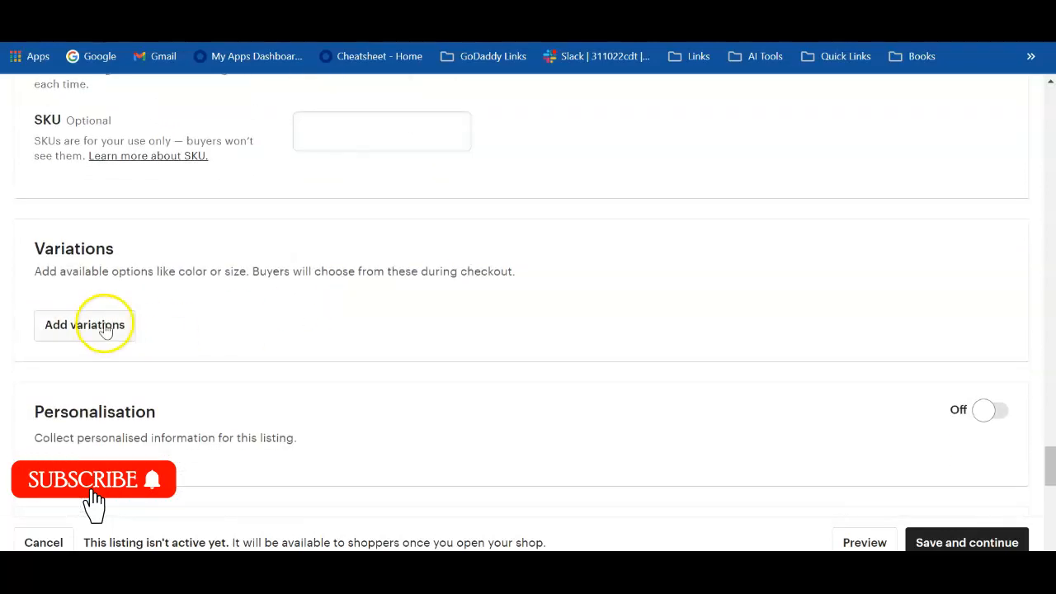
scroll(504, 207, up, 4)
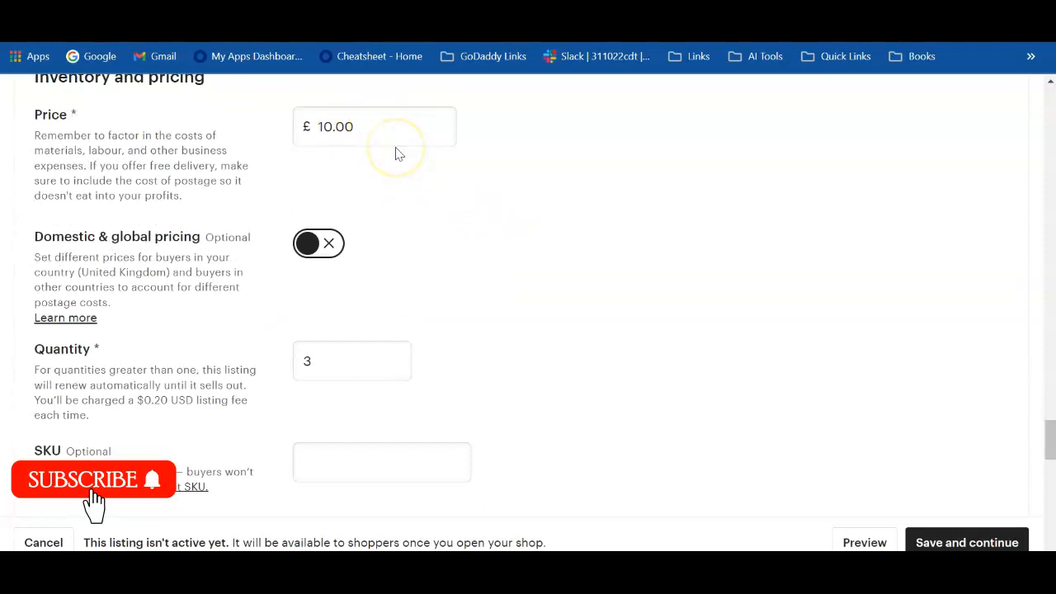
click(325, 127)
Add a Primary colour variation to the listing
scroll(443, 214, down, 3)
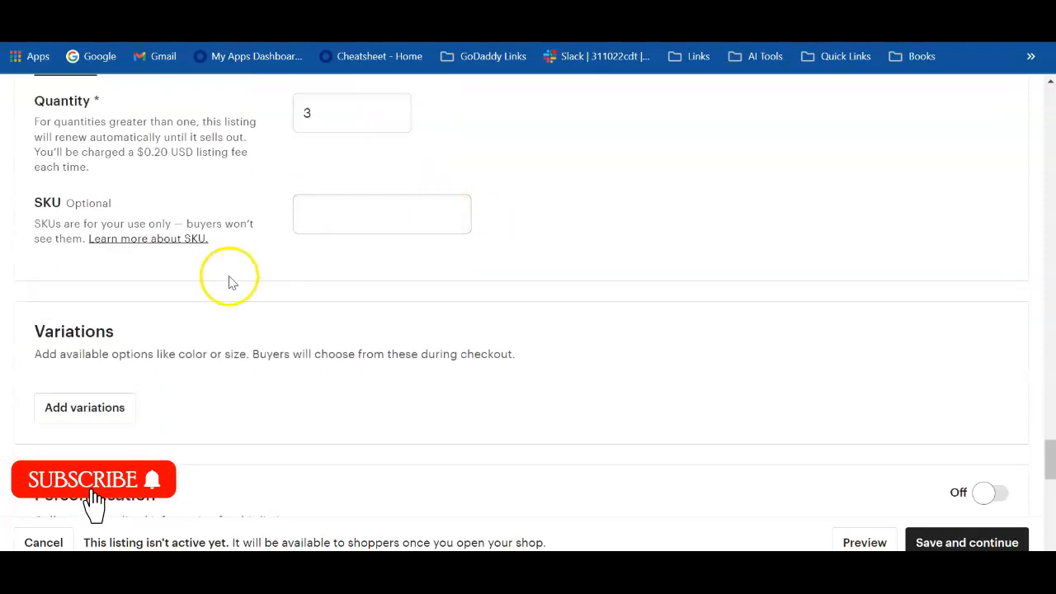
click(99, 413)
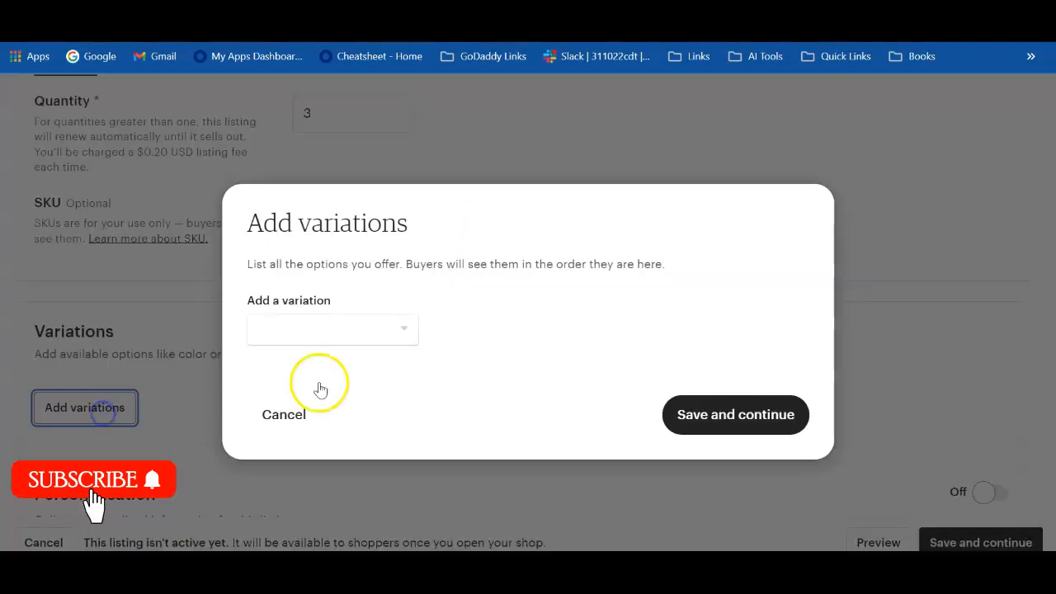
click(401, 330)
scroll(330, 267, down, 1)
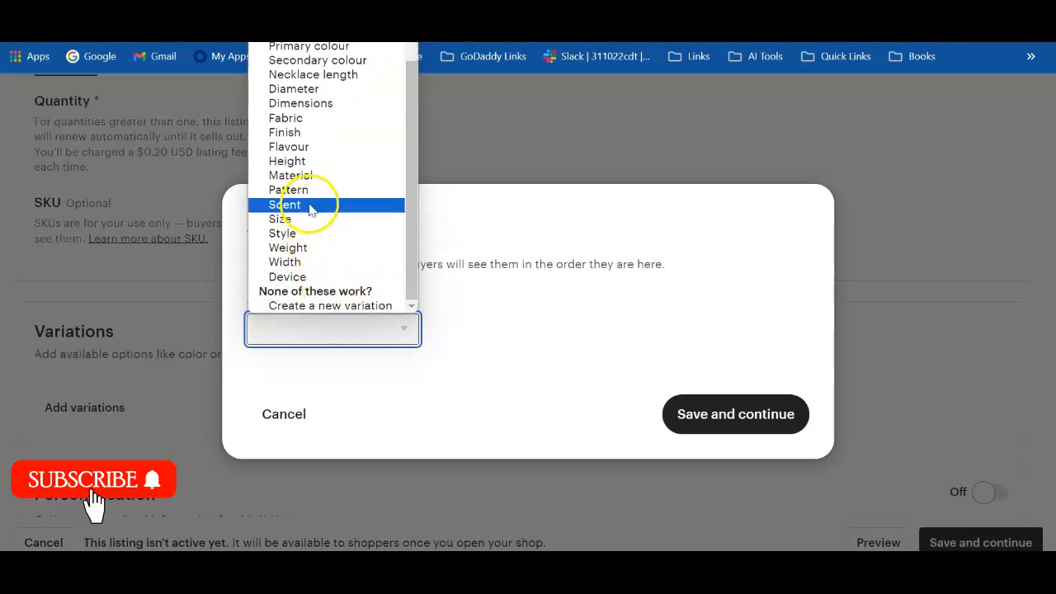
scroll(305, 128, up, 1)
click(313, 74)
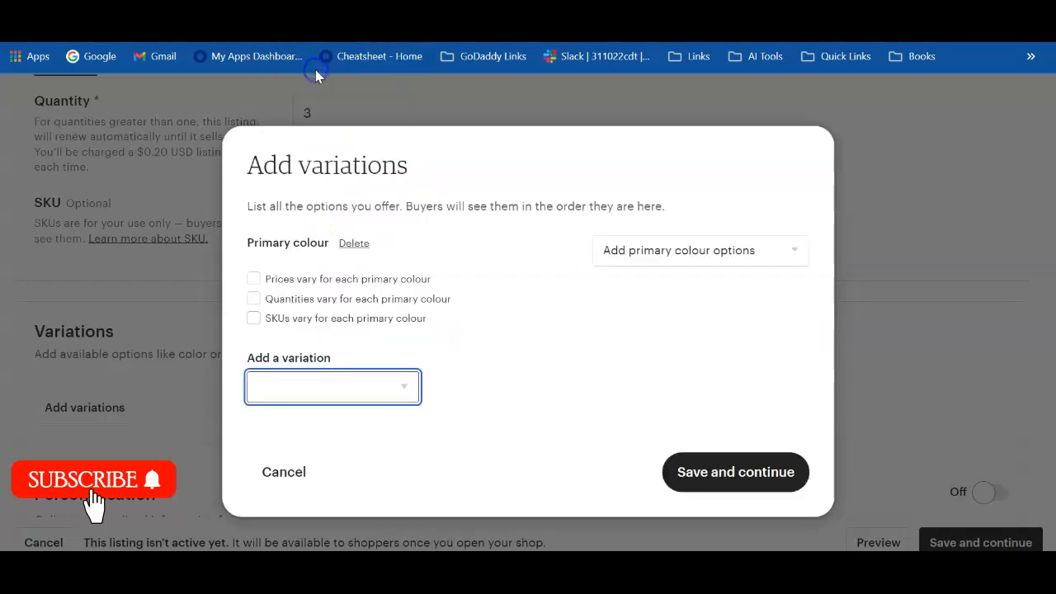
Add Blue, Gold and Purple as options of the Primary colour variation
click(688, 251)
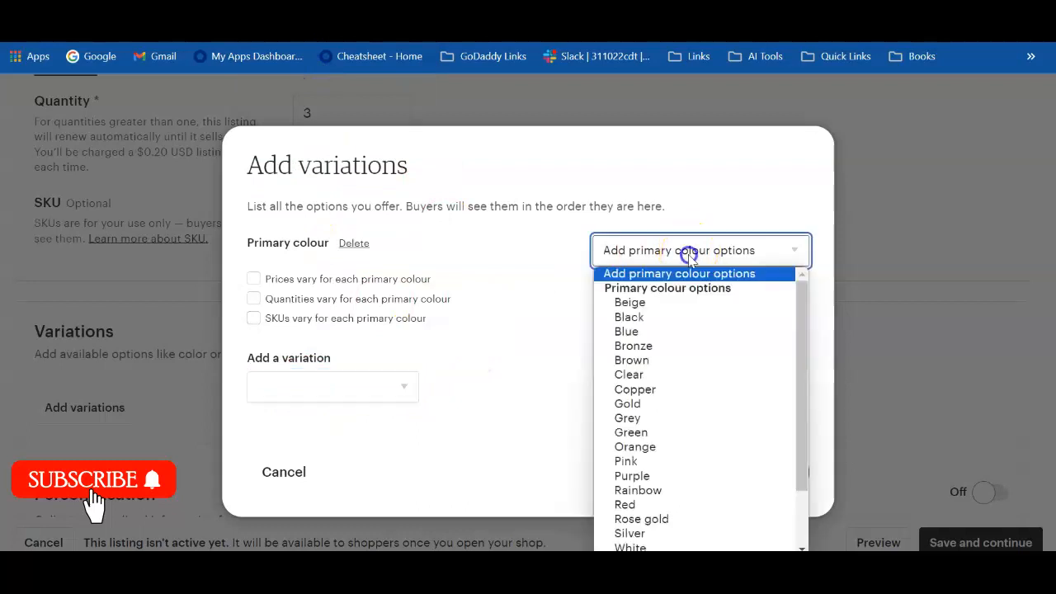
click(647, 331)
click(766, 253)
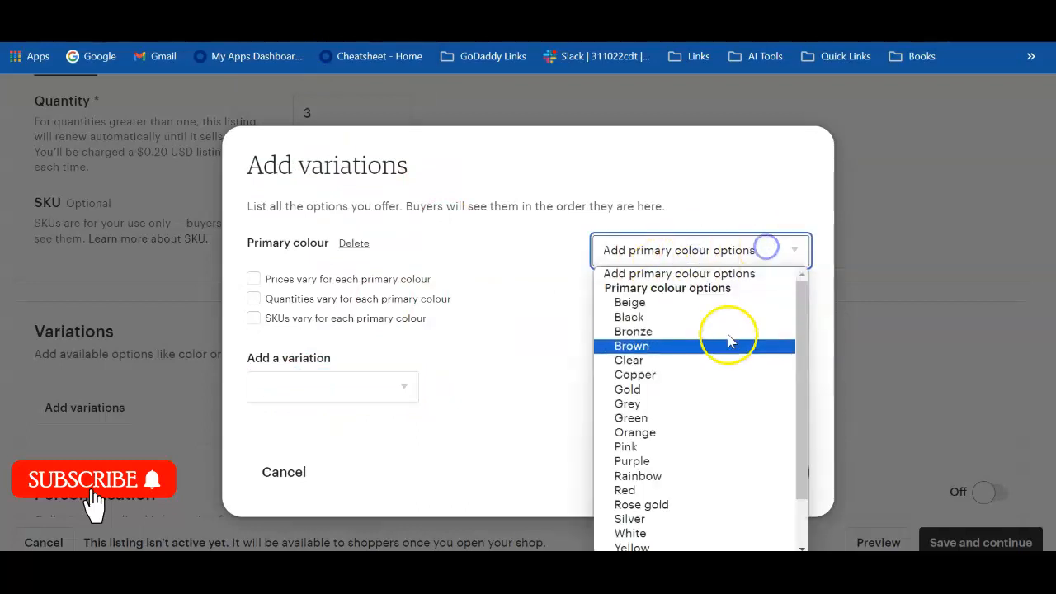
click(651, 387)
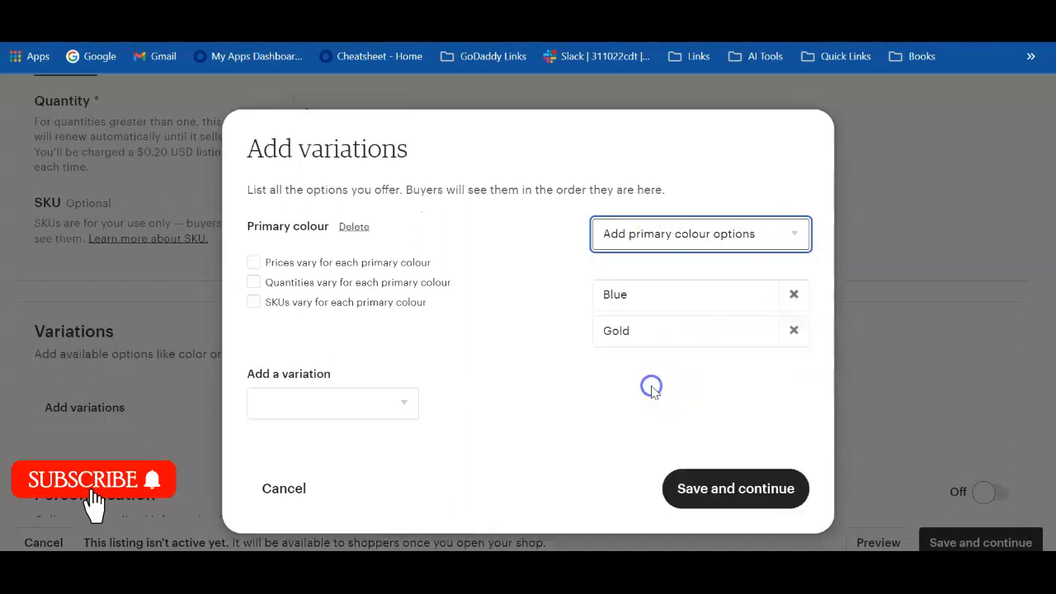
click(784, 243)
click(669, 431)
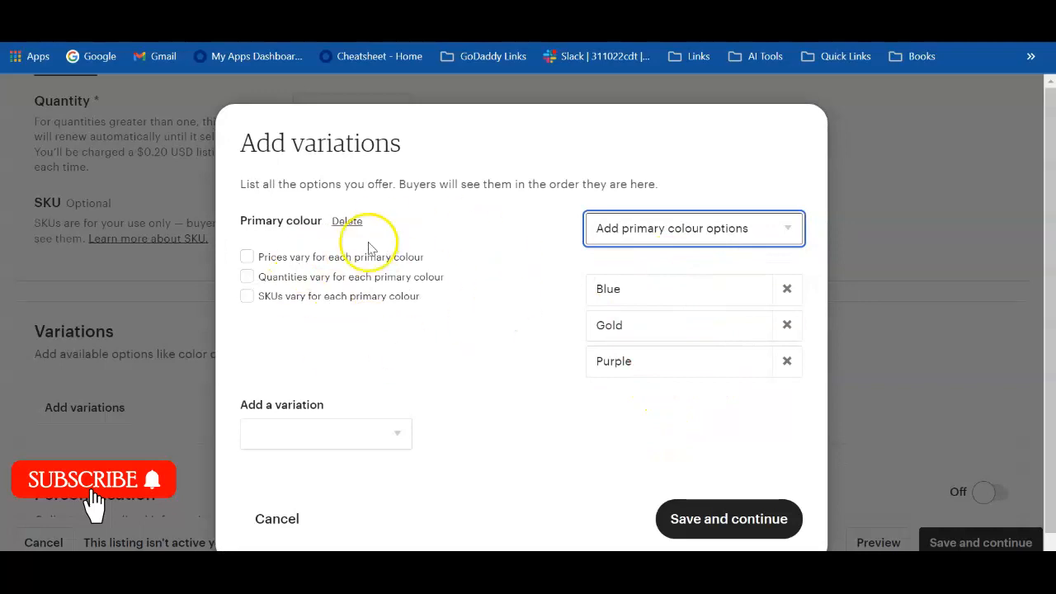
Let prices and quantities vary for each primary colour, and save the variations
click(243, 261)
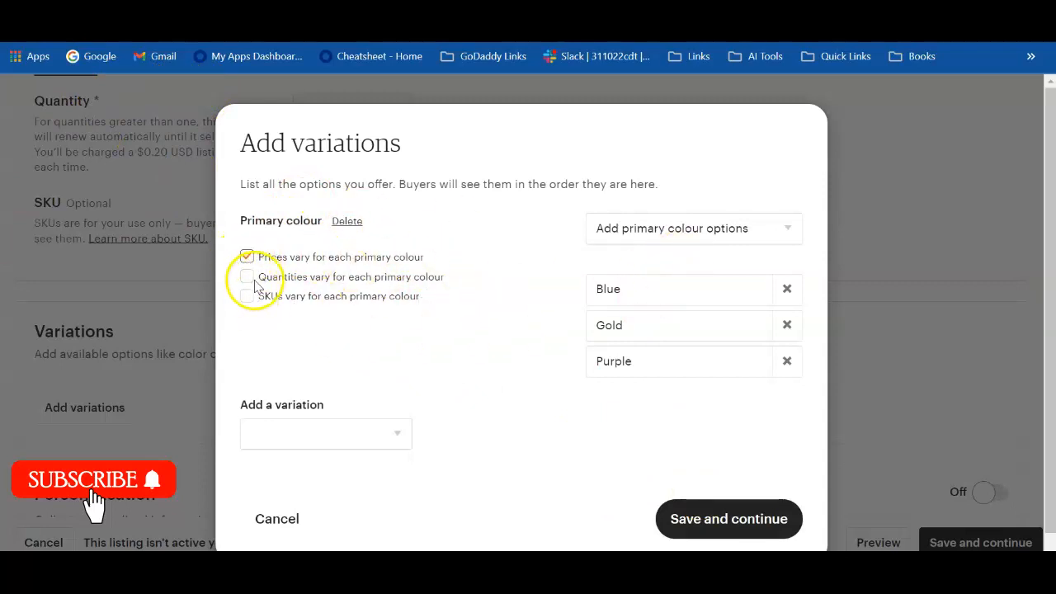
click(738, 515)
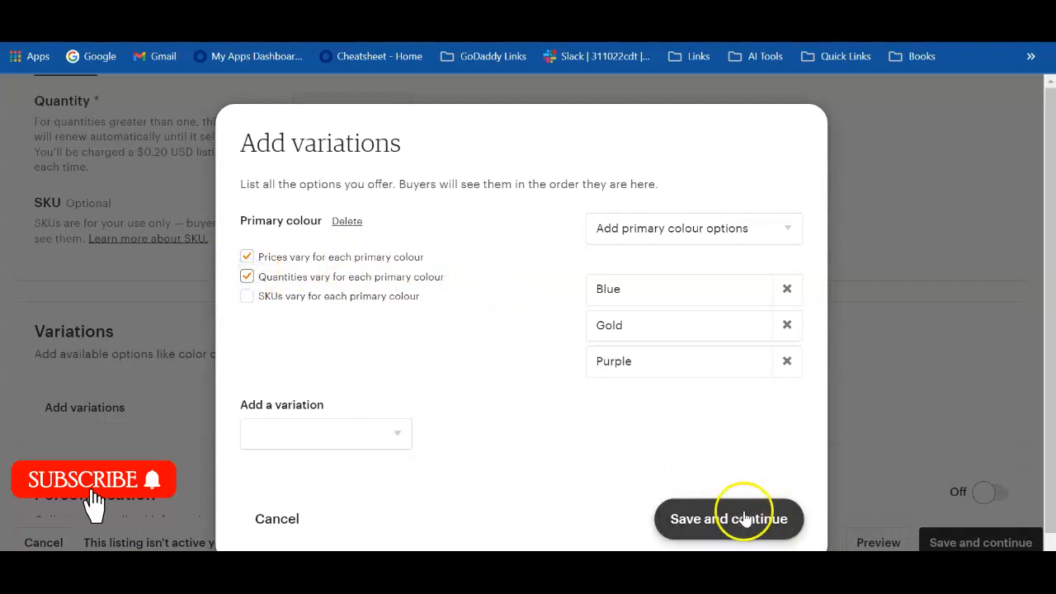
scroll(562, 379, up, 4)
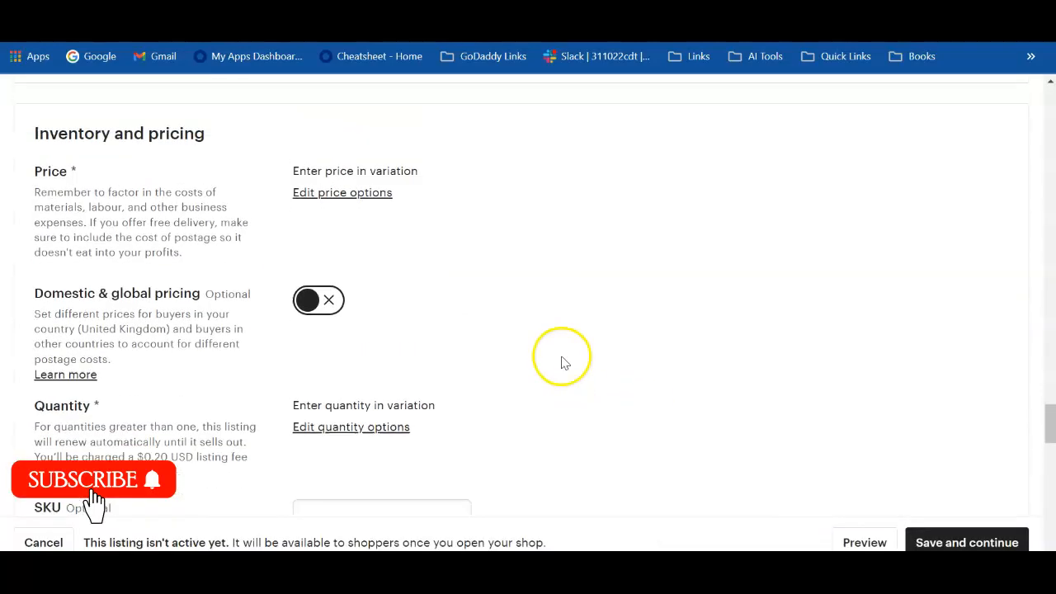
Set the variation prices to £10.00 for Blue, £15.00 for Gold and £20.00 for Purple
scroll(401, 238, down, 8)
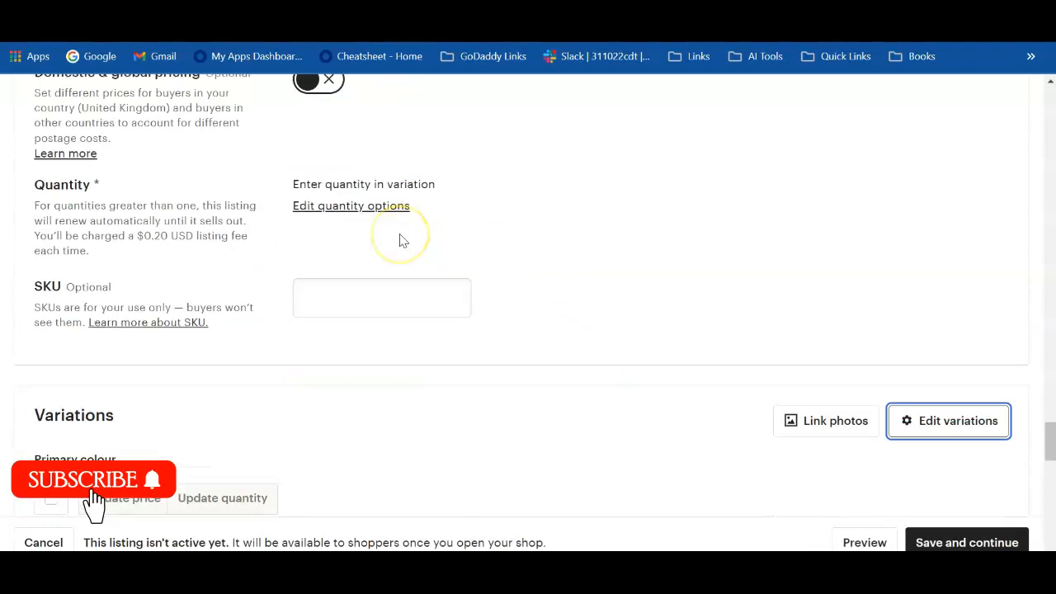
scroll(756, 295, up, 1)
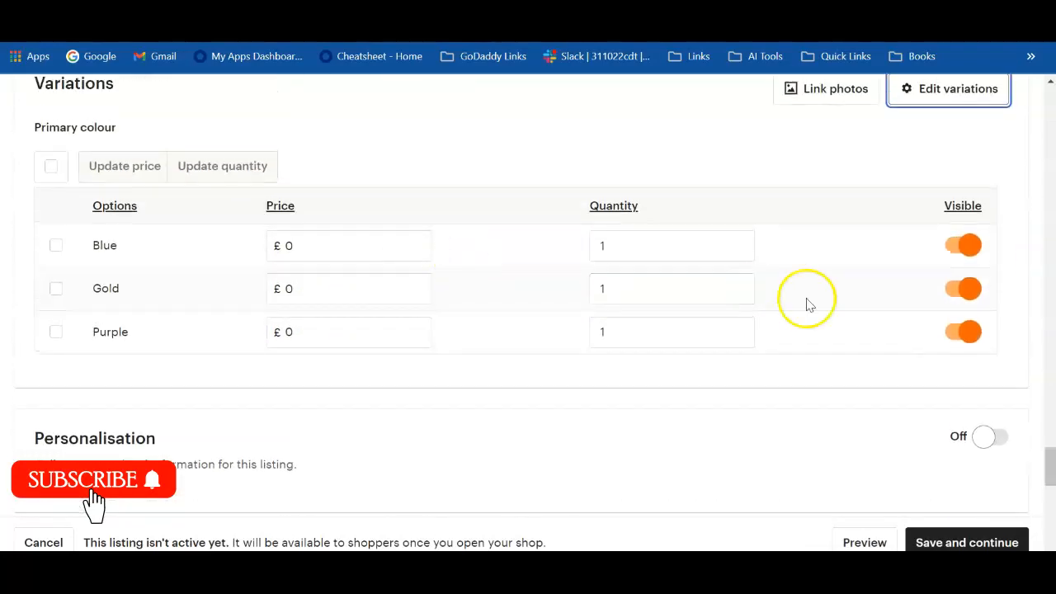
click(327, 246)
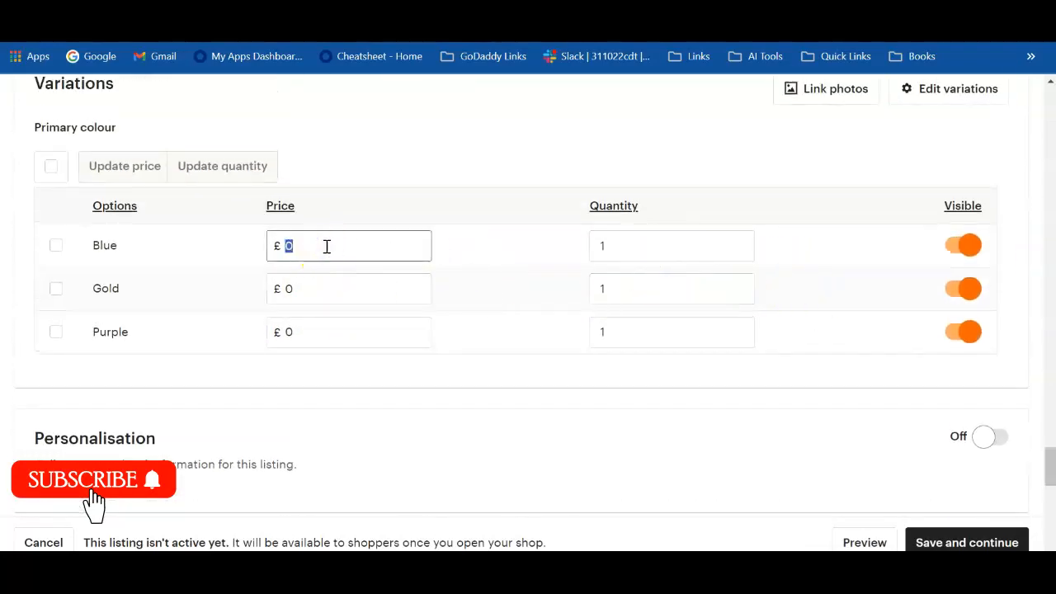
click(304, 286)
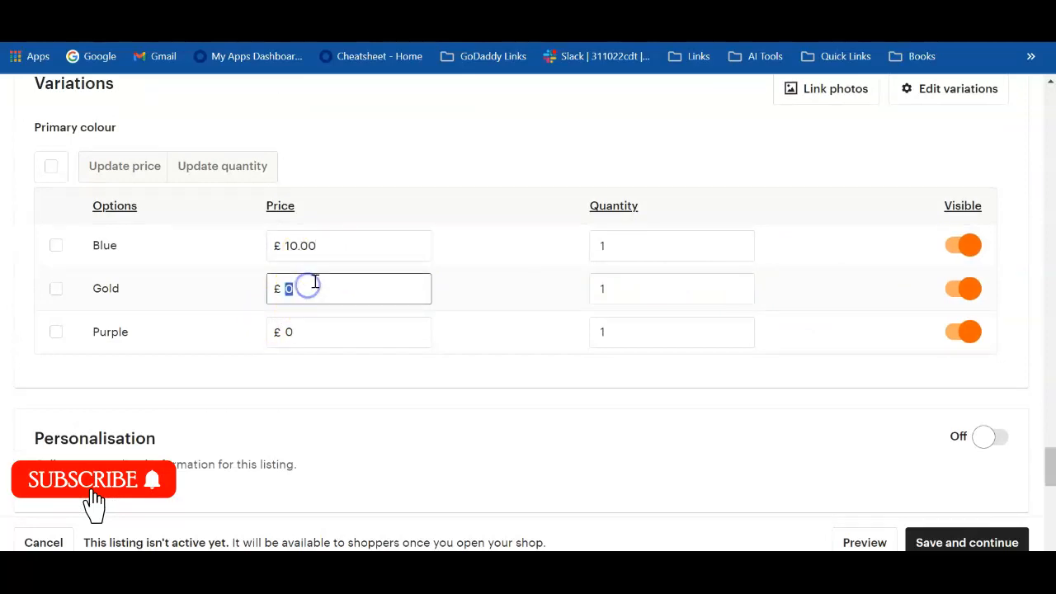
click(339, 335)
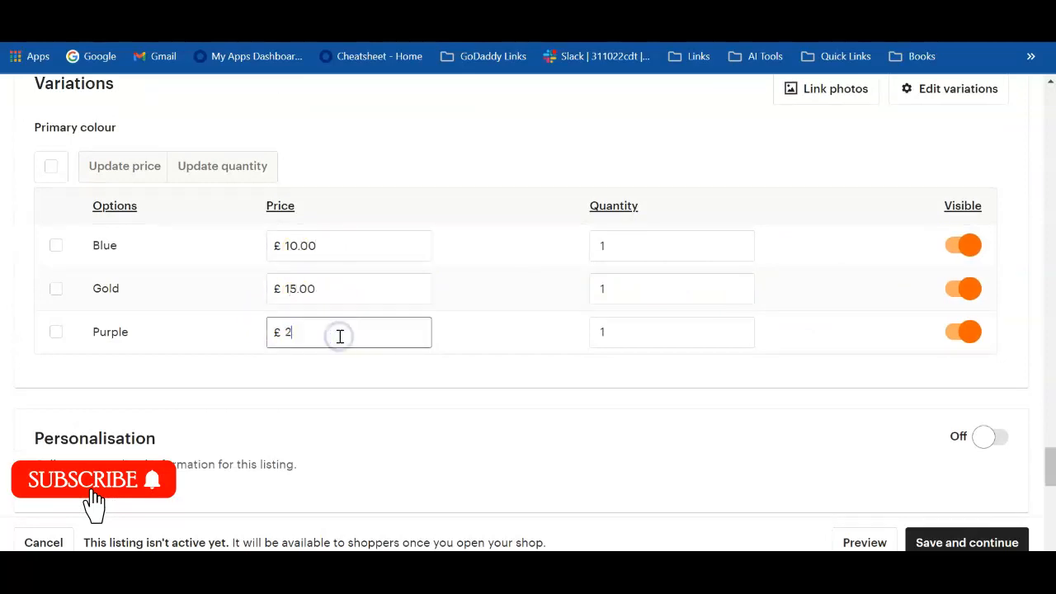
Set the variation quantities to 5 for Blue, 6 for Gold and 10 for Purple
click(618, 244)
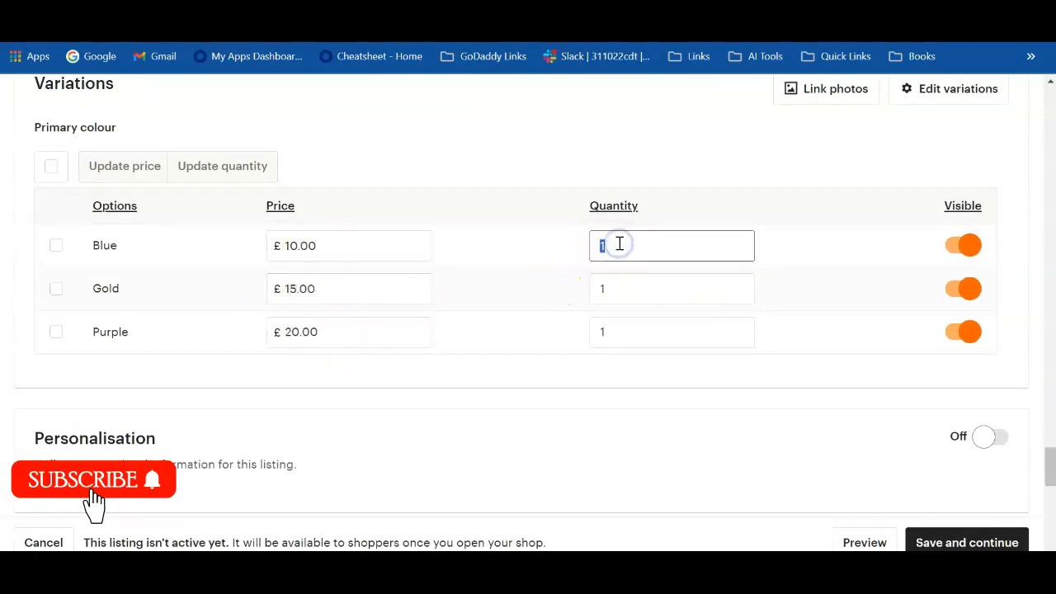
click(634, 287)
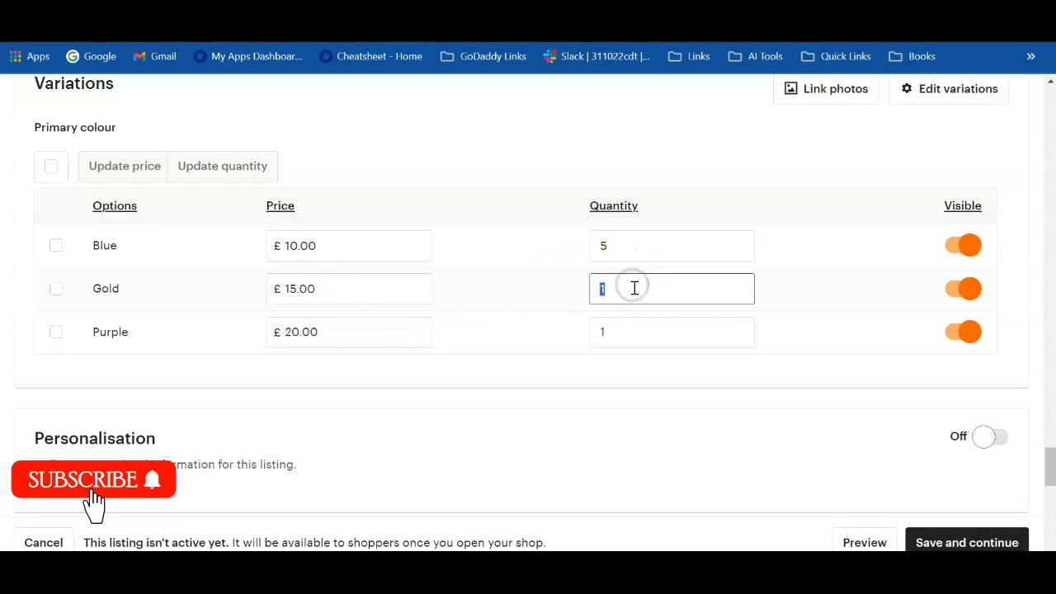
click(643, 336)
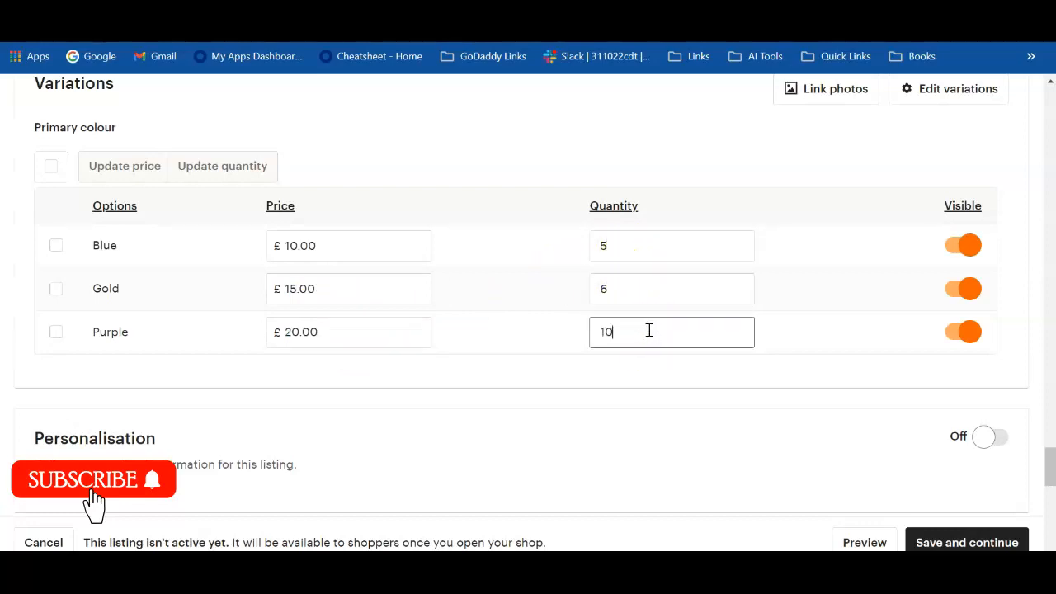
click(717, 359)
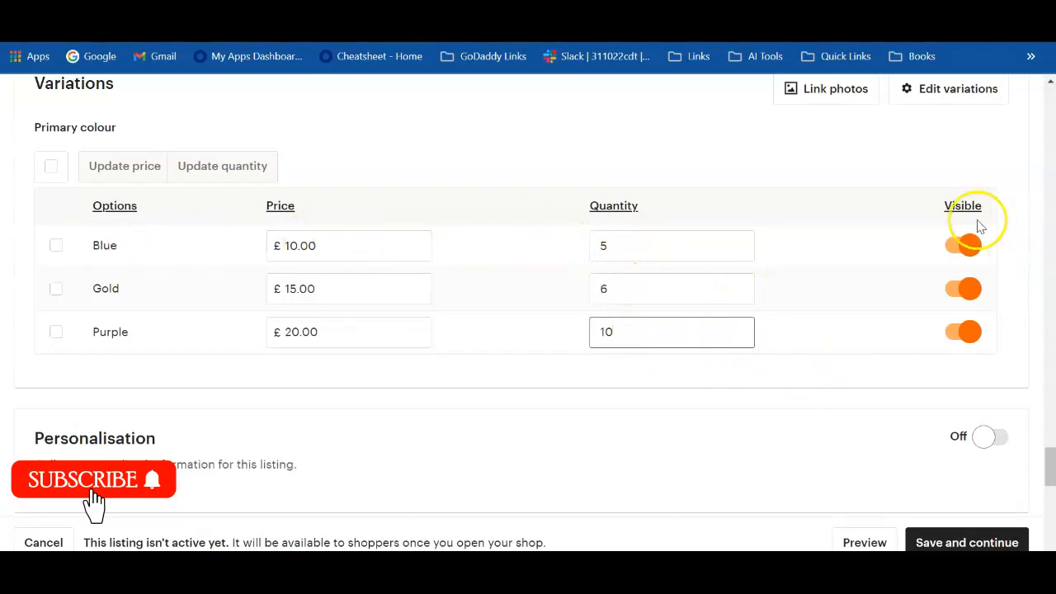
Stop prices and quantities from varying for each primary colour, and update the variations
scroll(908, 226, up, 3)
click(957, 254)
click(248, 252)
click(248, 235)
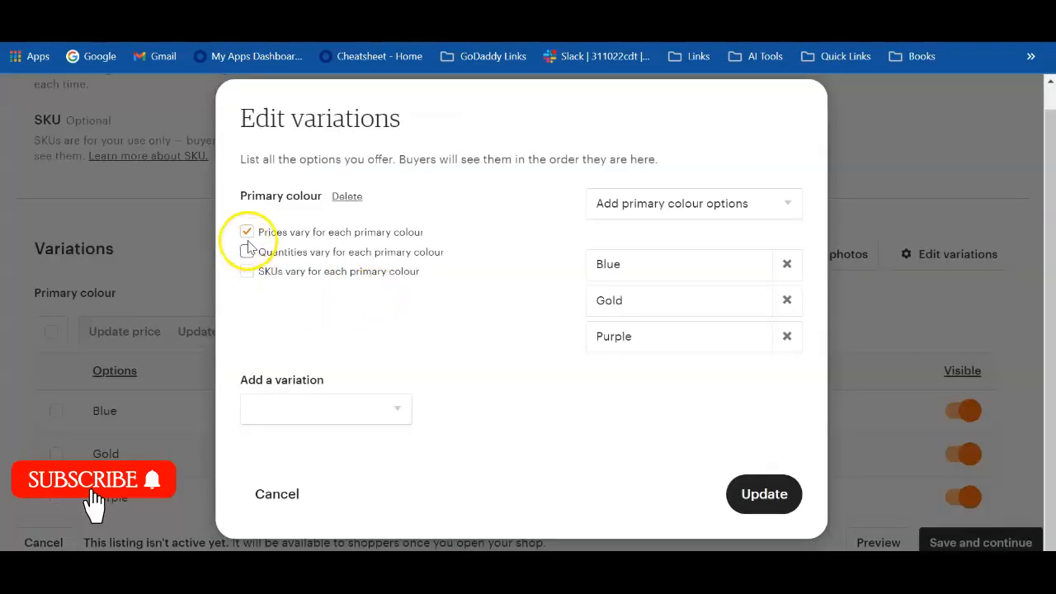
click(759, 494)
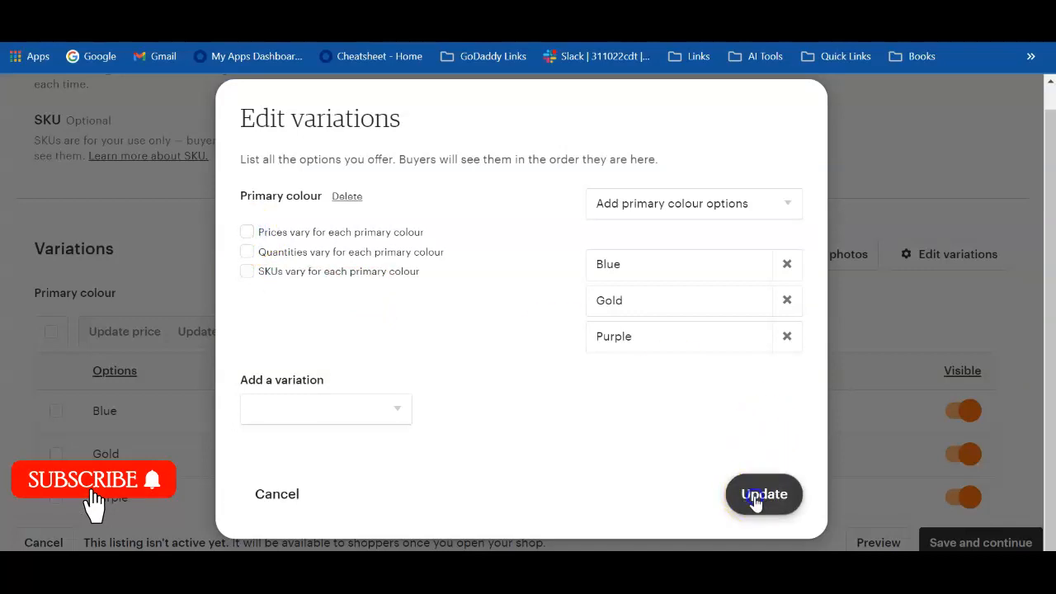
Set the listing's overall price to £10 and its quantity to 50 under Inventory and pricing
scroll(538, 361, up, 6)
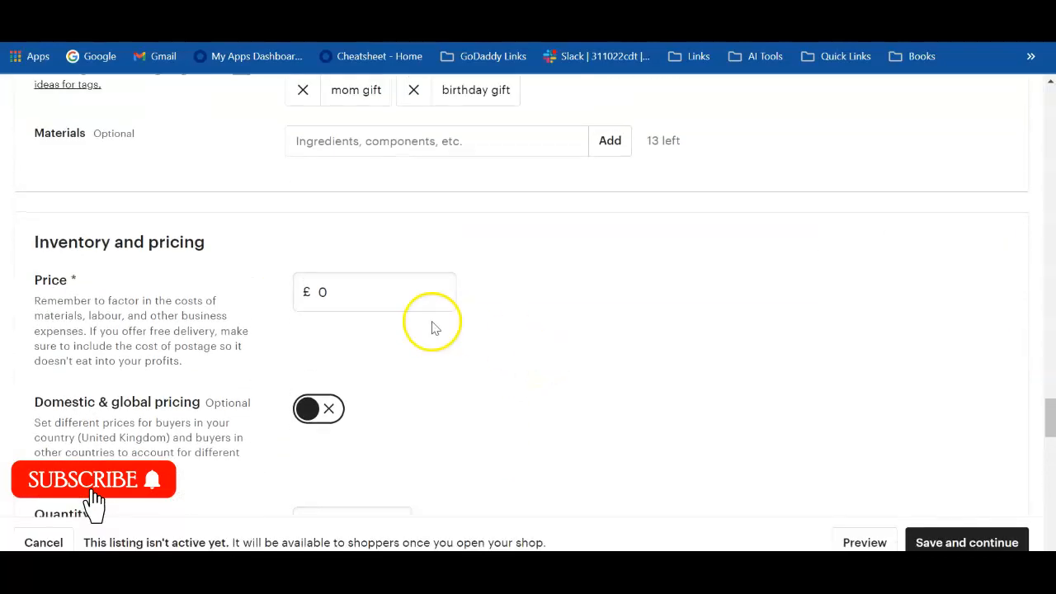
click(385, 297)
text(10)
scroll(391, 302, down, 3)
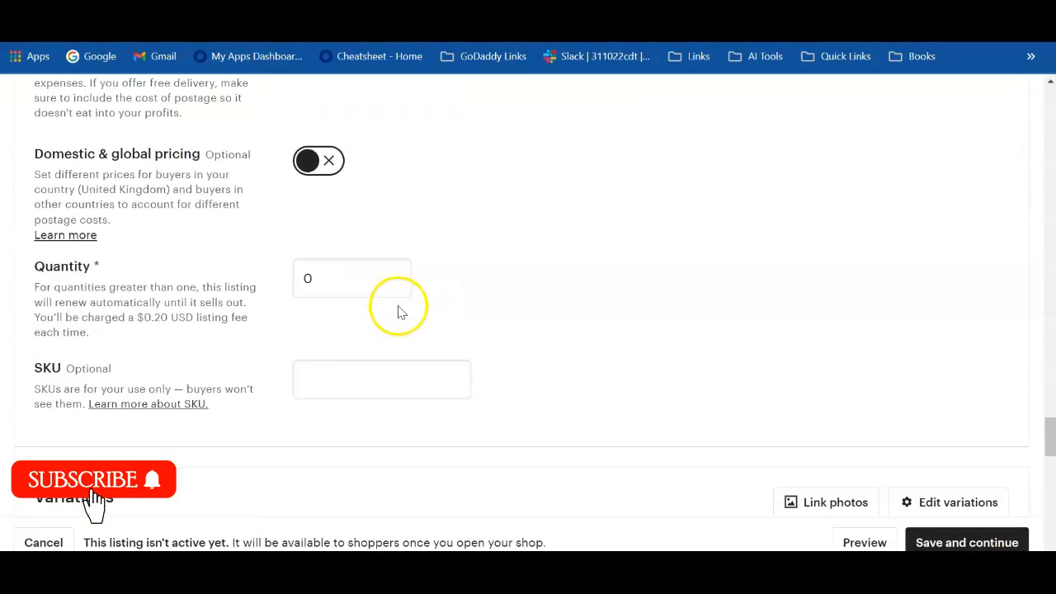
click(389, 284)
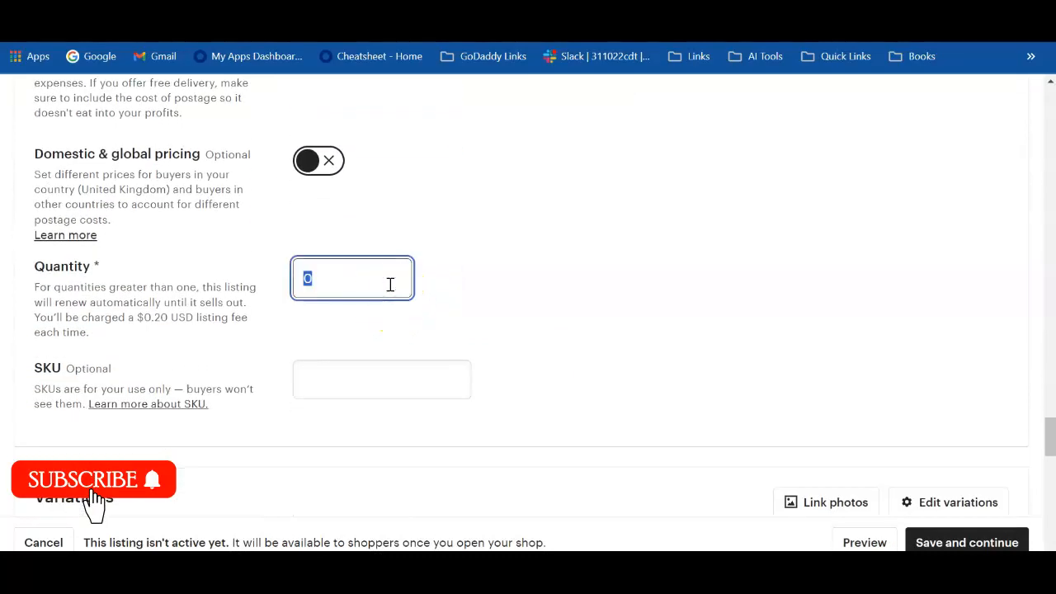
scroll(681, 302, down, 4)
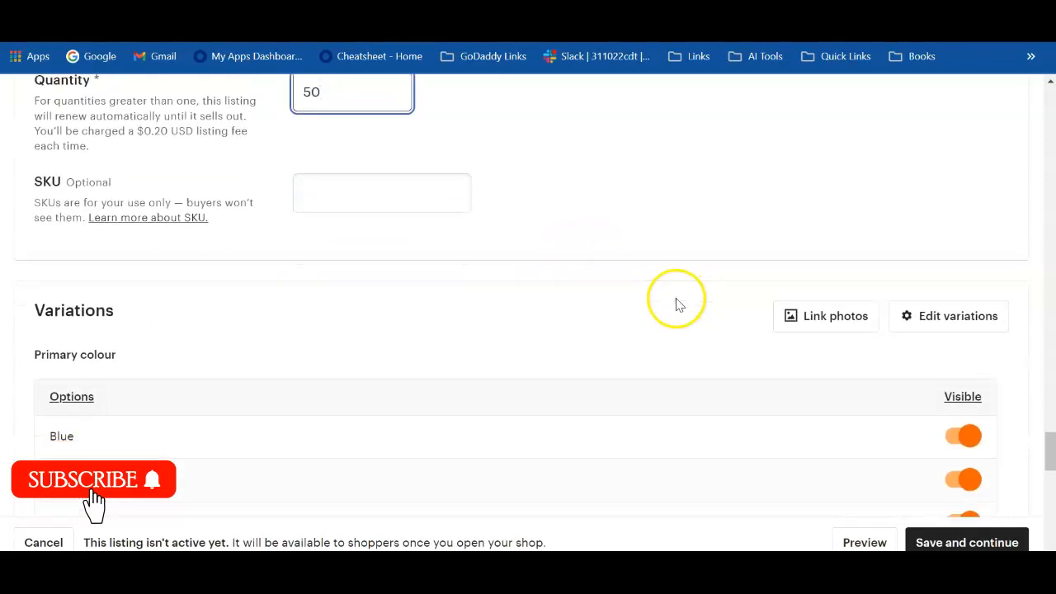
scroll(436, 236, up, 2)
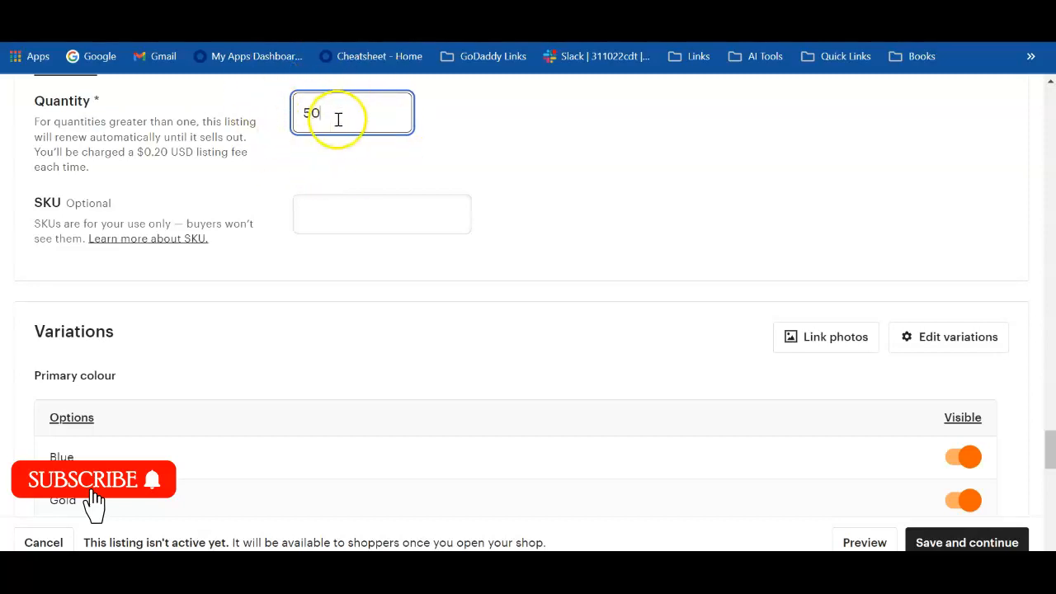
scroll(742, 206, down, 2)
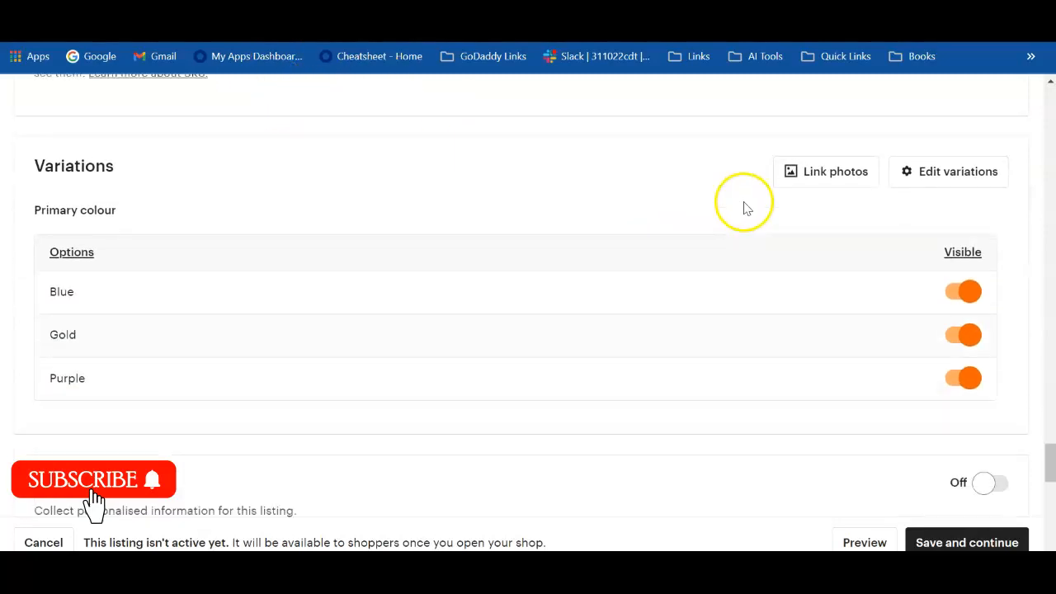
Try linking the boxed Mother's Day necklace photo to Blue and the hand-held pendant close-up to Gold, and discard the links
click(798, 173)
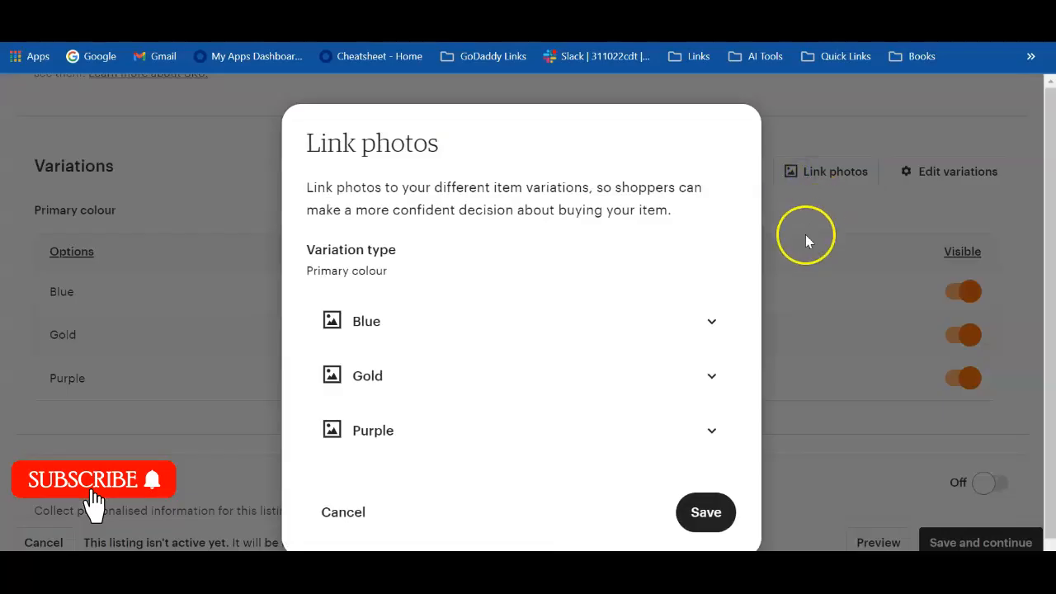
click(326, 325)
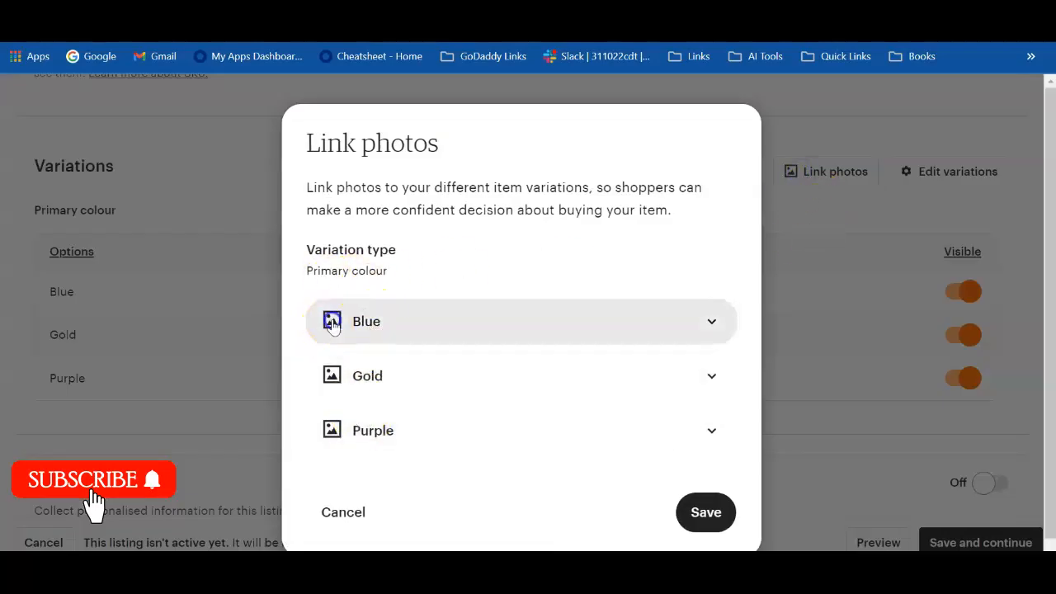
click(365, 390)
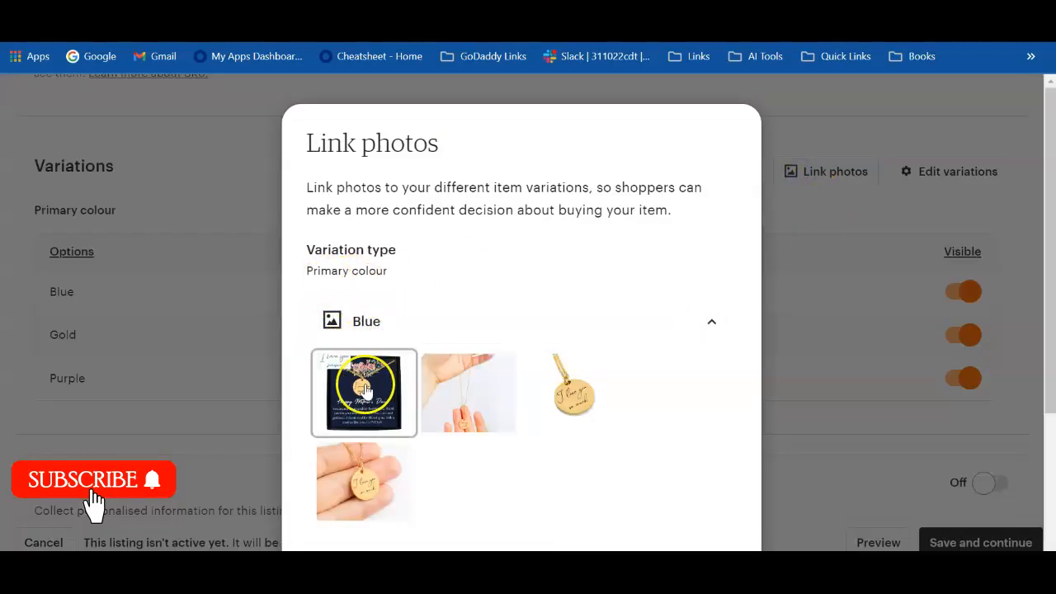
click(385, 398)
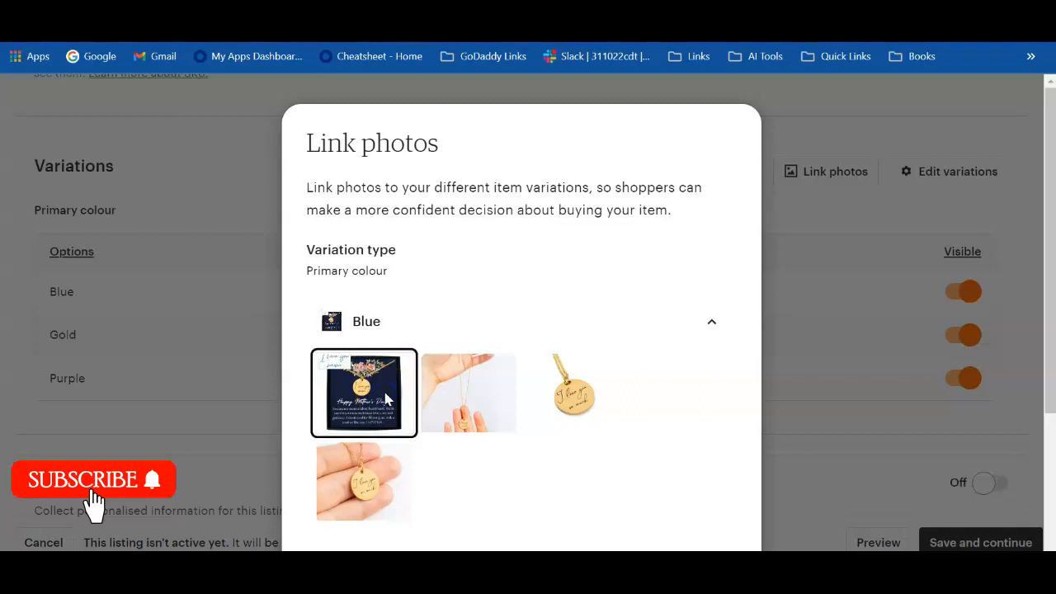
scroll(380, 386, down, 2)
click(357, 328)
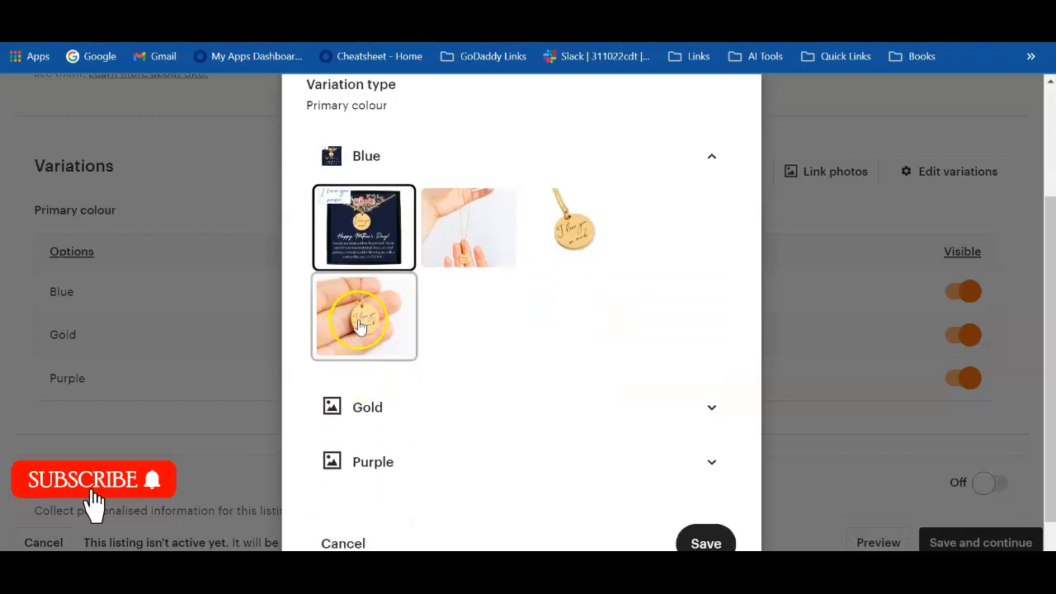
click(346, 410)
click(386, 335)
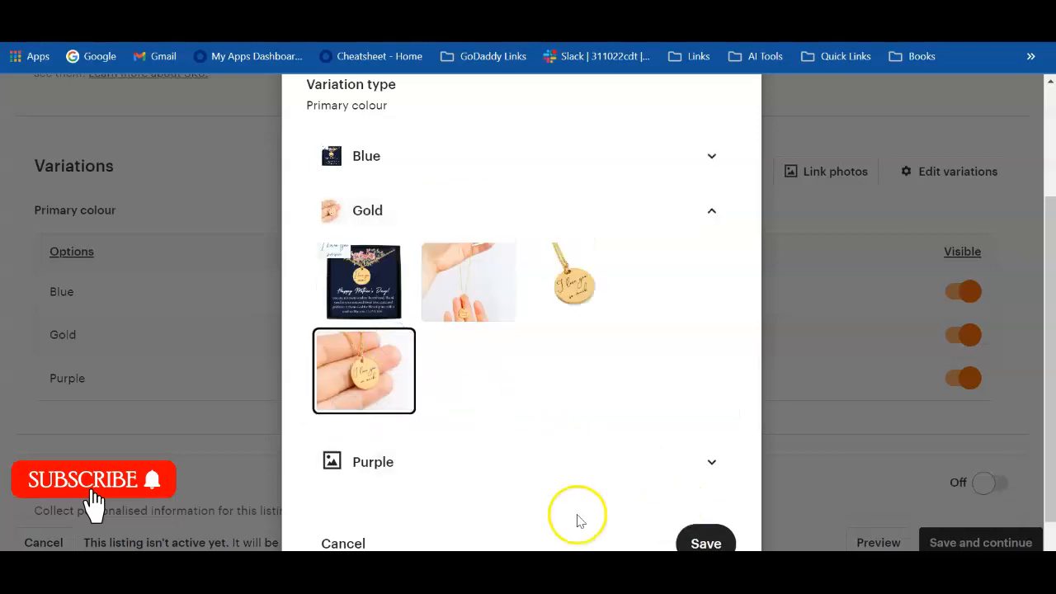
click(345, 541)
Turn on personalisation for the listing with the buyer instructions "pls write the name you want on the necklace"
click(999, 154)
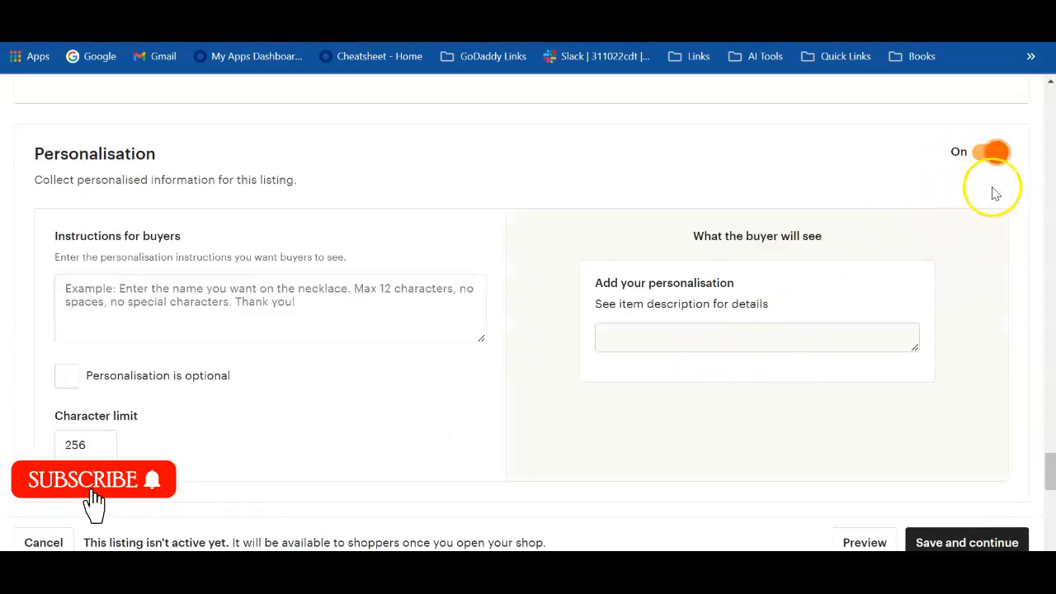
click(415, 291)
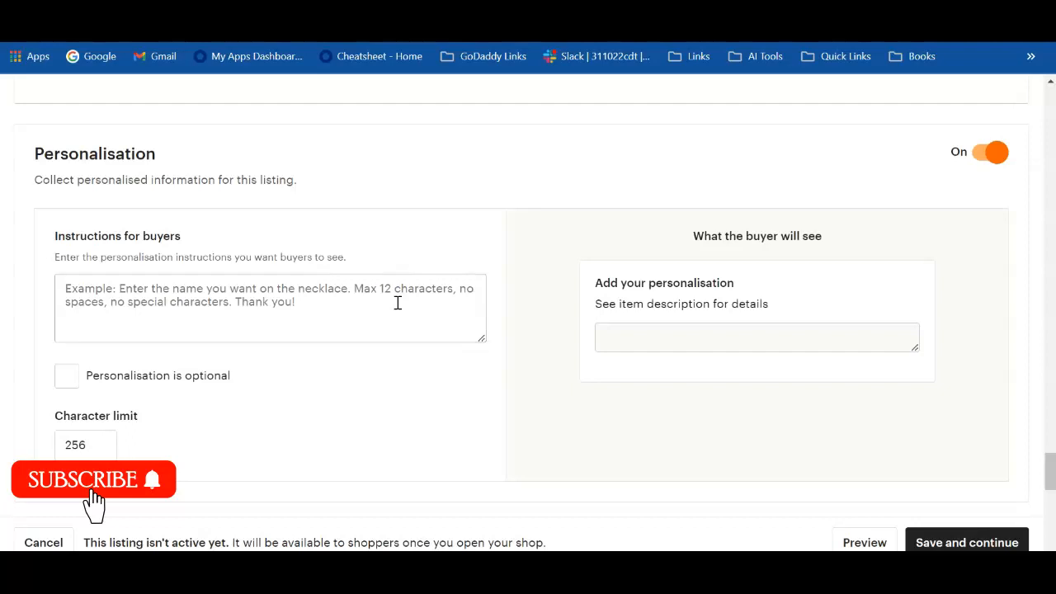
click(253, 301)
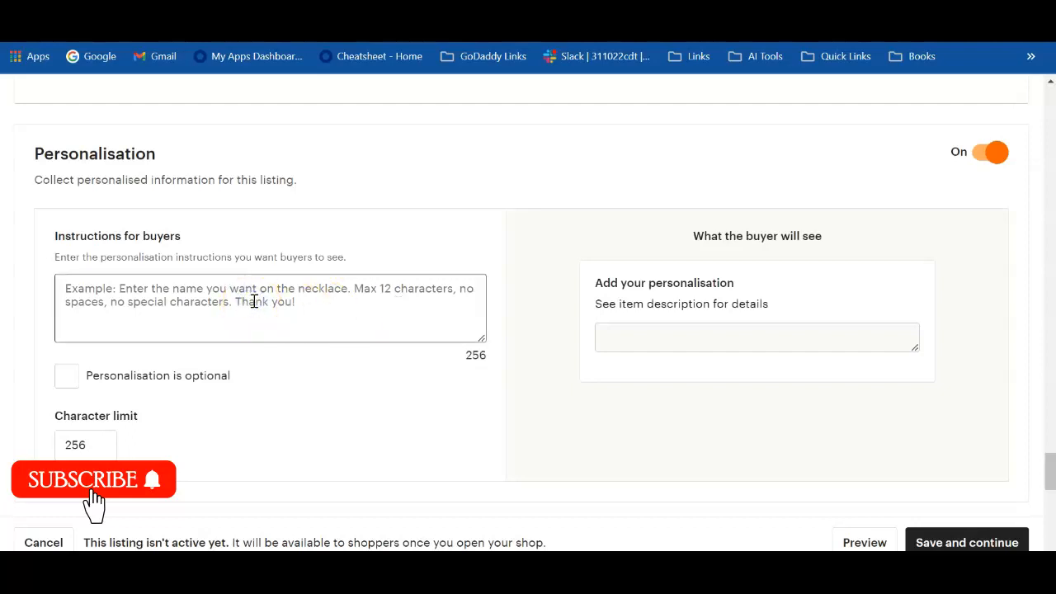
text(p)
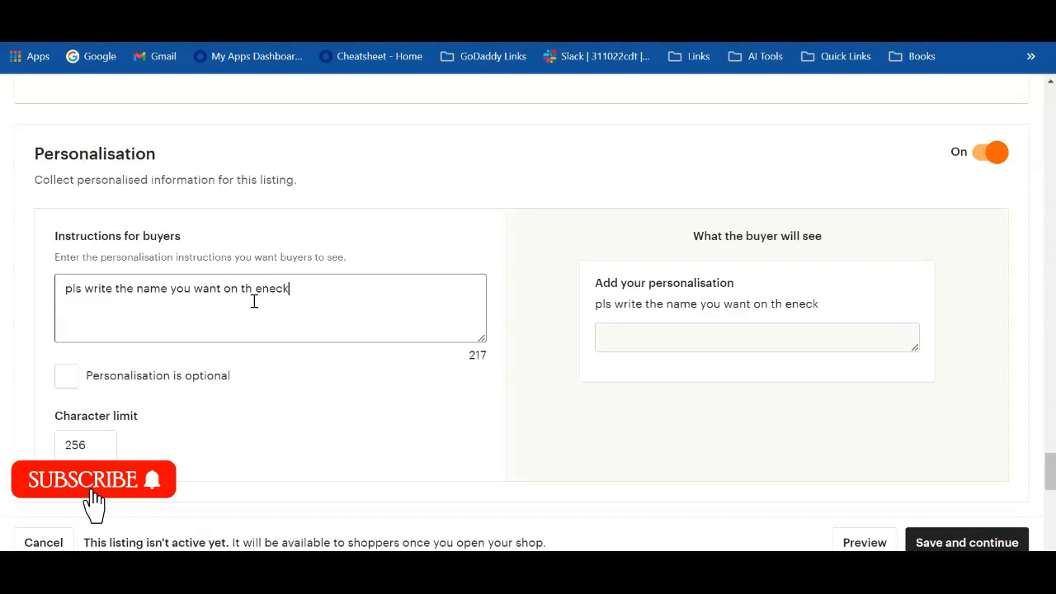
click(259, 293)
key(BackSpace)
key(BackSpace)
text(e)
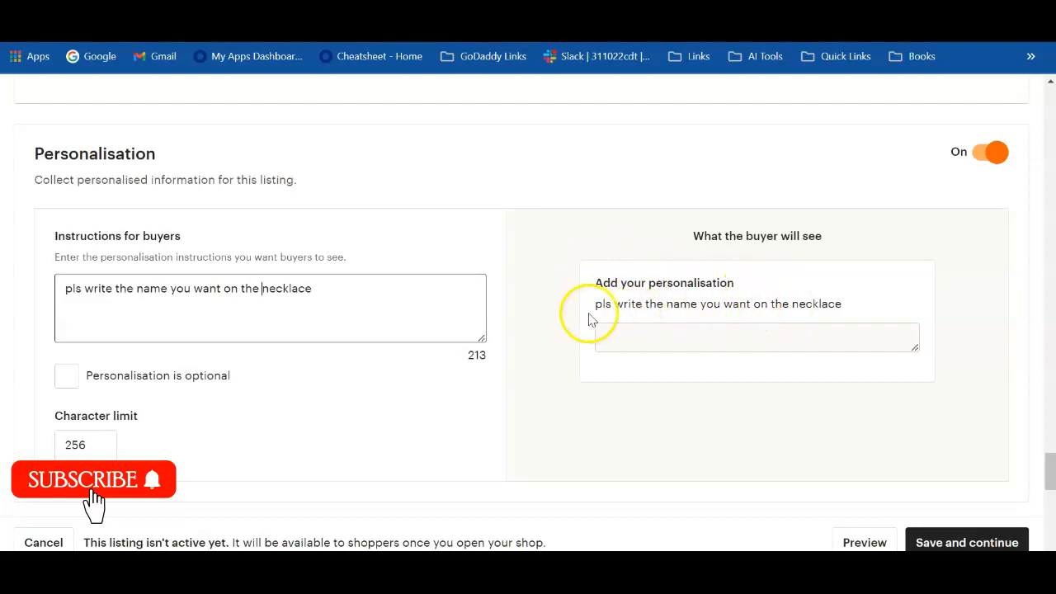
click(621, 341)
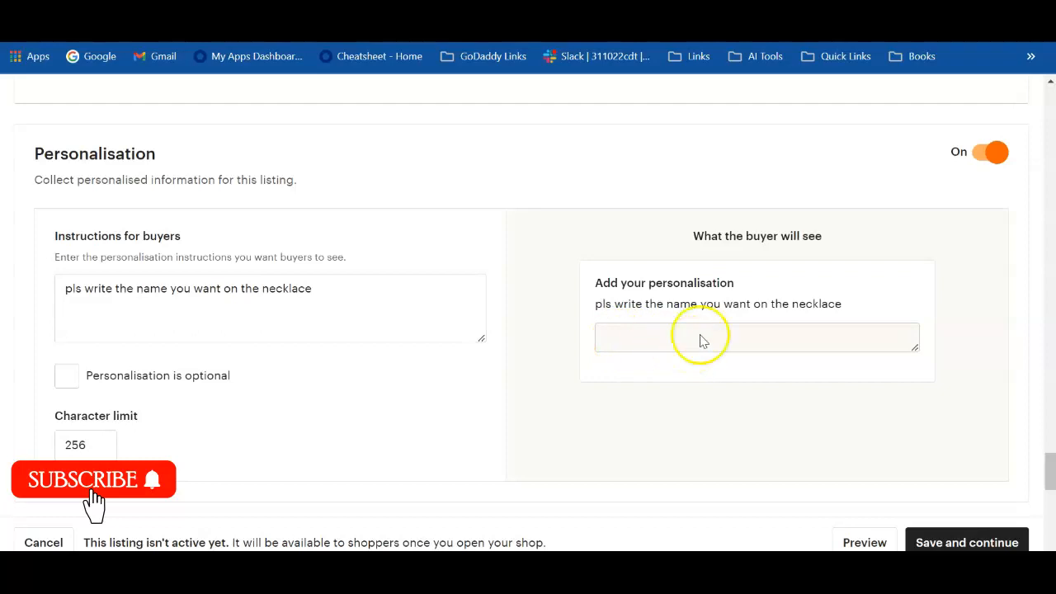
Try making the personalisation optional for buyers, and leave it required
scroll(212, 412, down, 1)
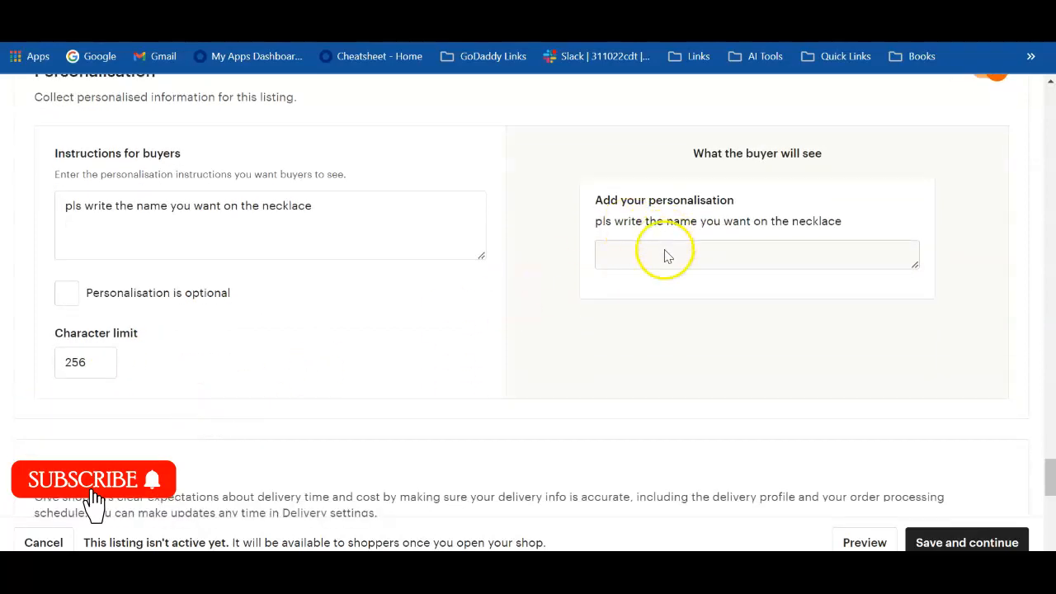
click(67, 296)
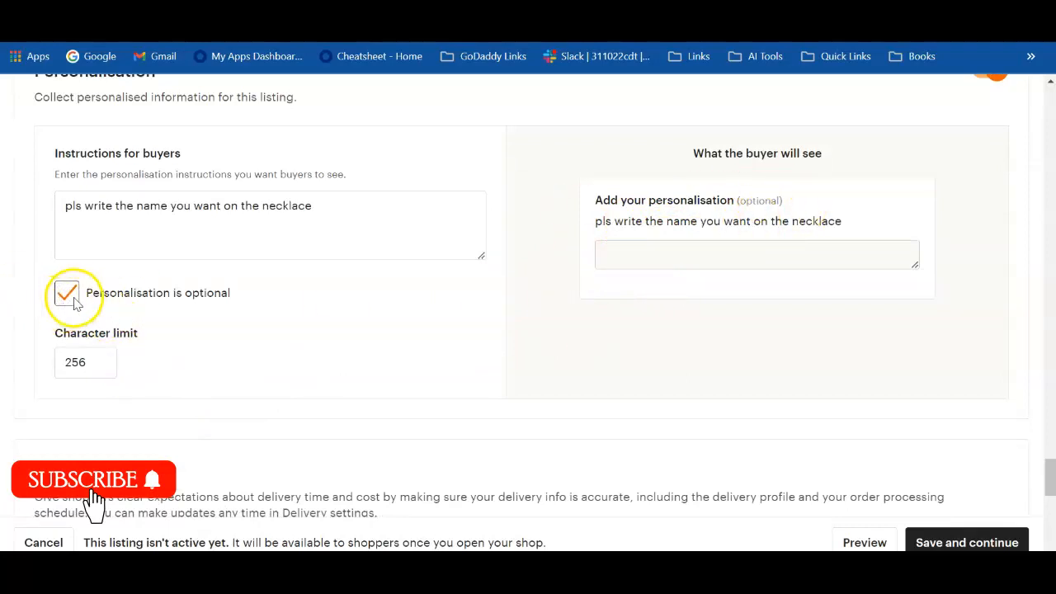
click(67, 297)
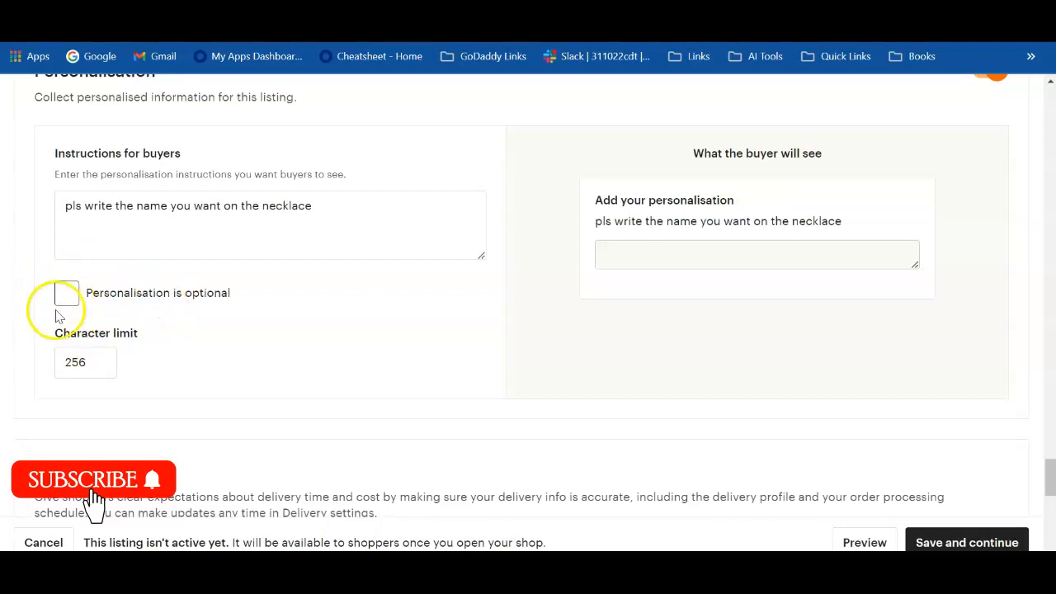
click(65, 297)
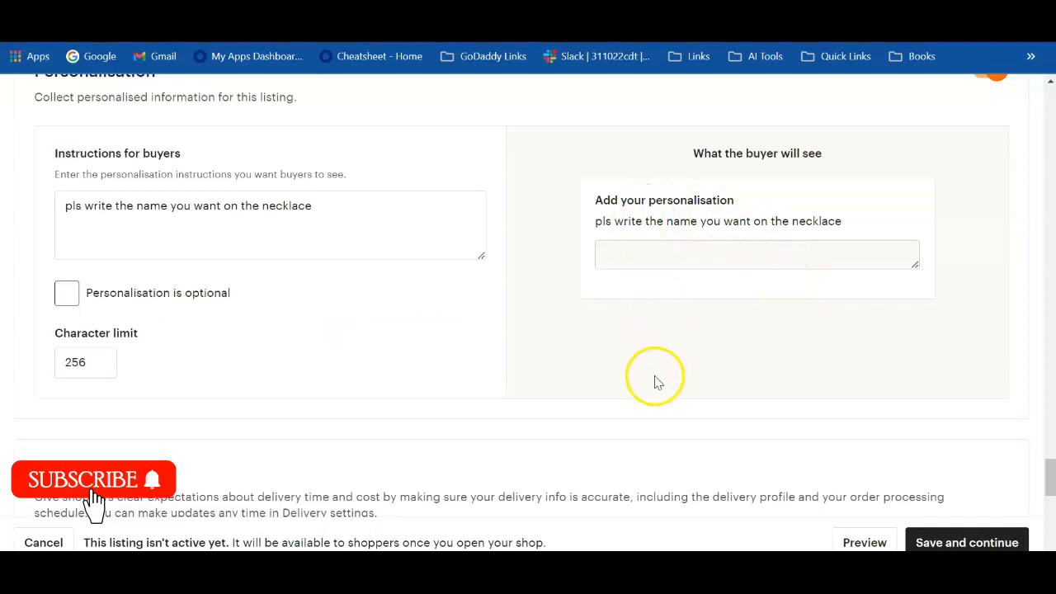
Set the personalisation character limit to 100
double_click(100, 362)
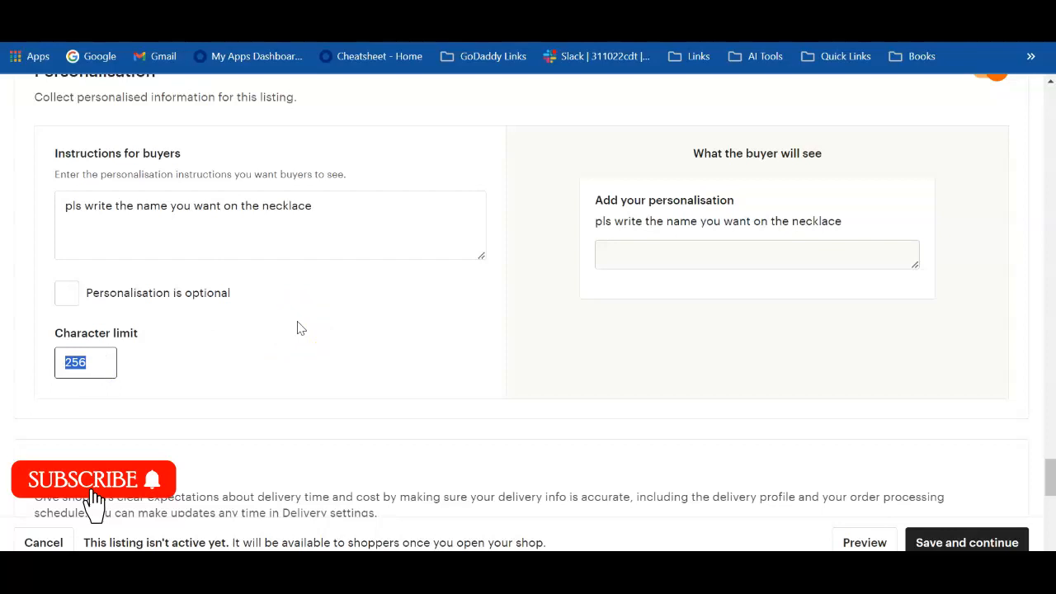
click(173, 340)
click(190, 346)
Open the Test delivery profile of the listing for editing
scroll(455, 382, down, 4)
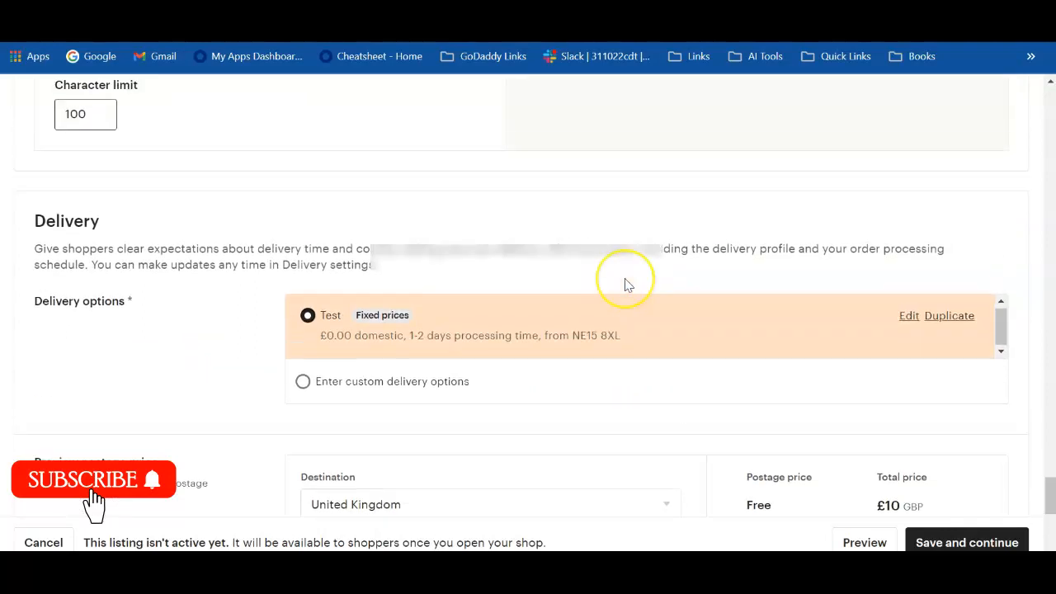
scroll(625, 284, down, 4)
scroll(625, 285, up, 3)
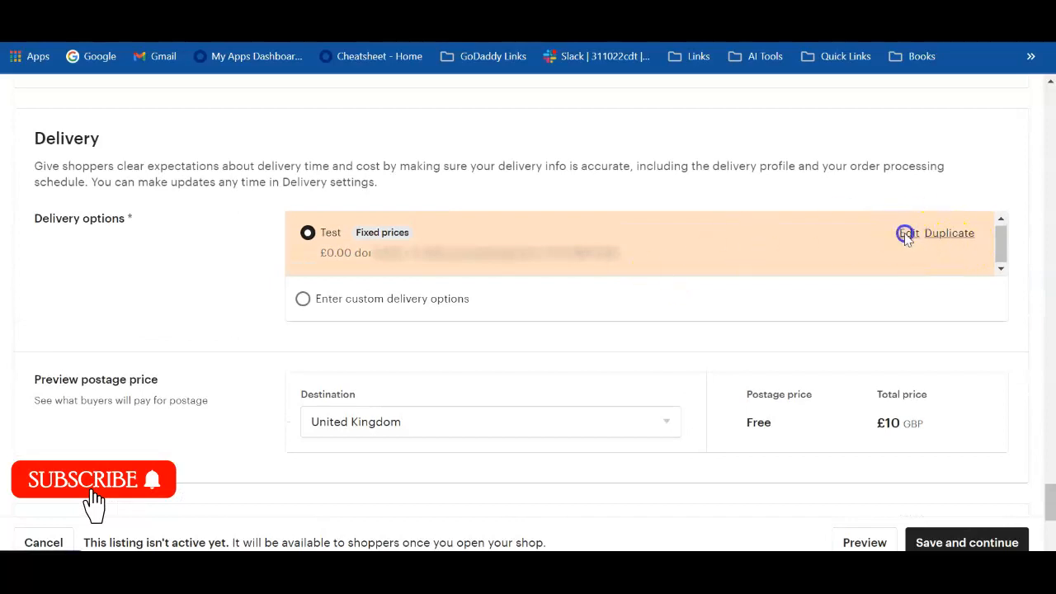
click(906, 235)
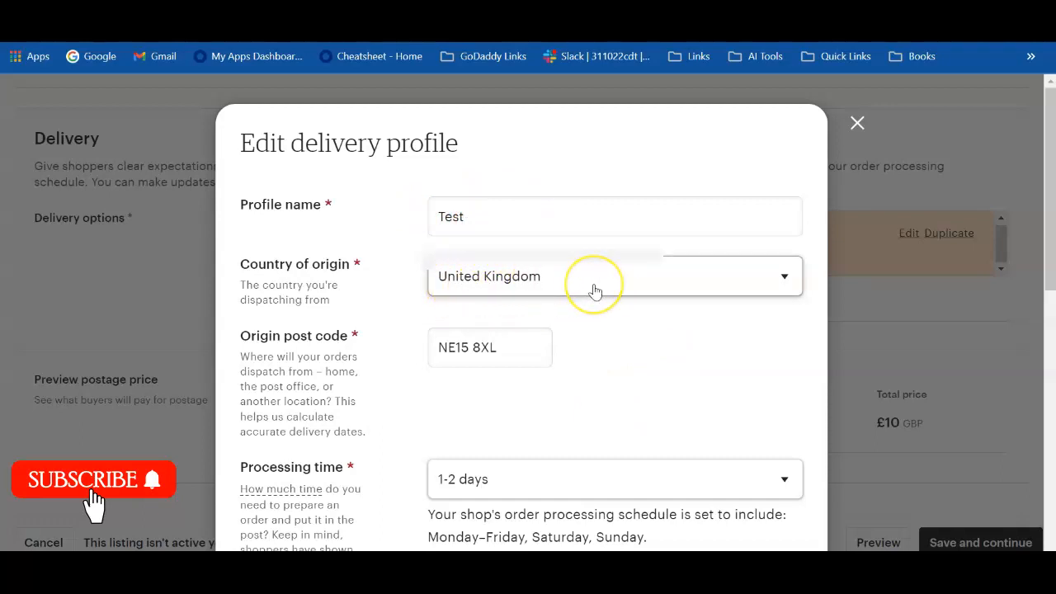
Set the delivery profile's processing time to 5-7 days
scroll(593, 290, down, 2)
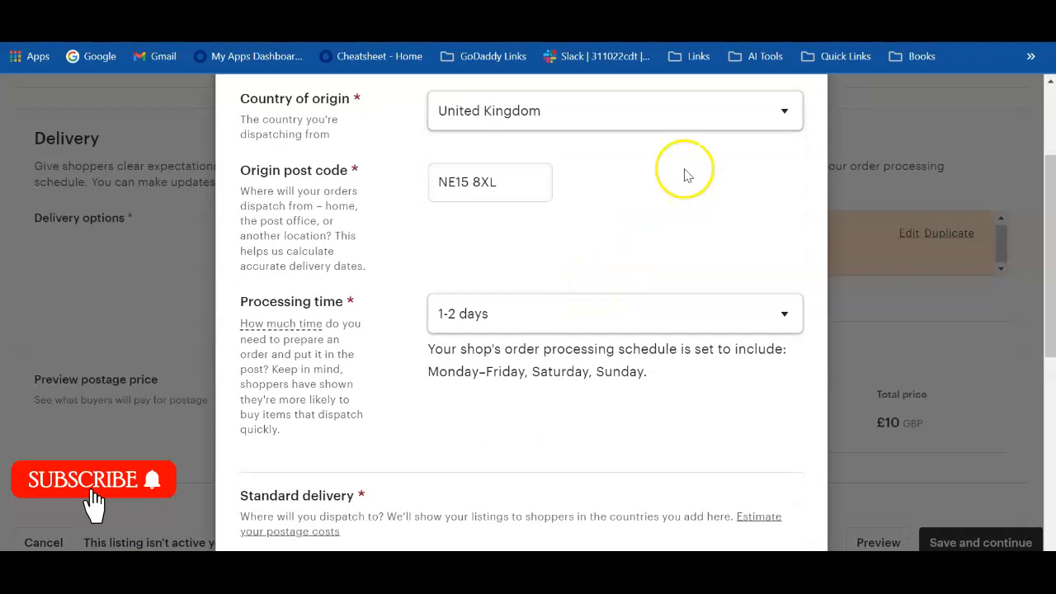
scroll(652, 206, up, 2)
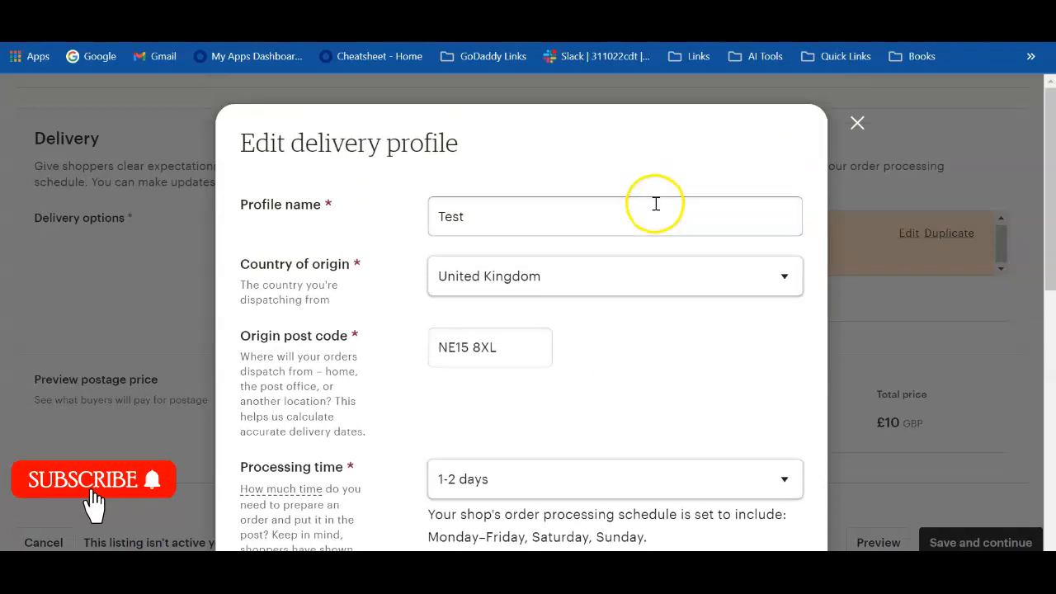
scroll(660, 247, down, 2)
scroll(608, 306, up, 1)
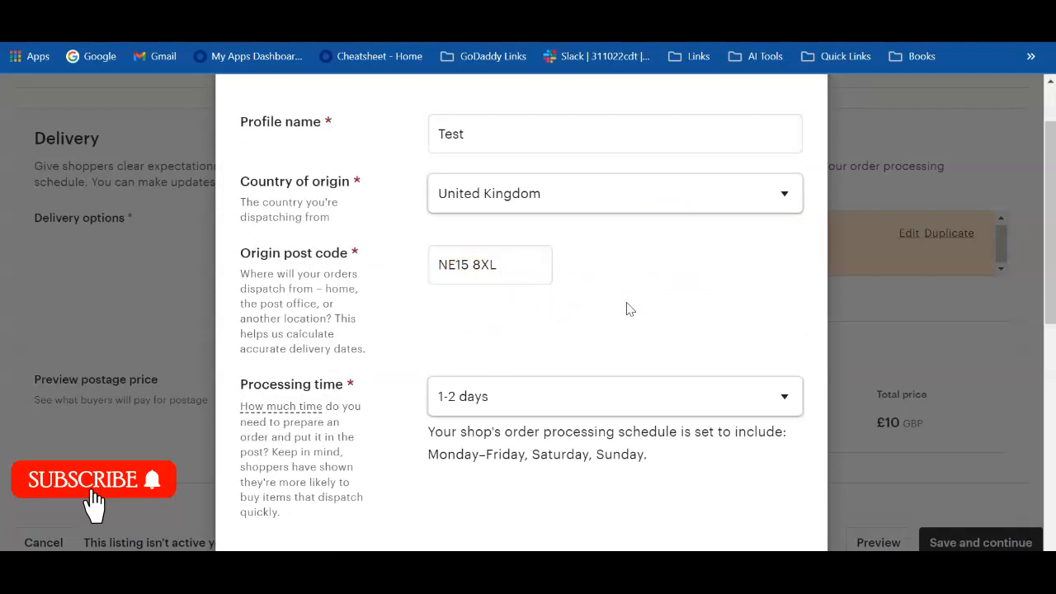
scroll(627, 308, down, 2)
scroll(627, 309, up, 1)
scroll(629, 240, down, 1)
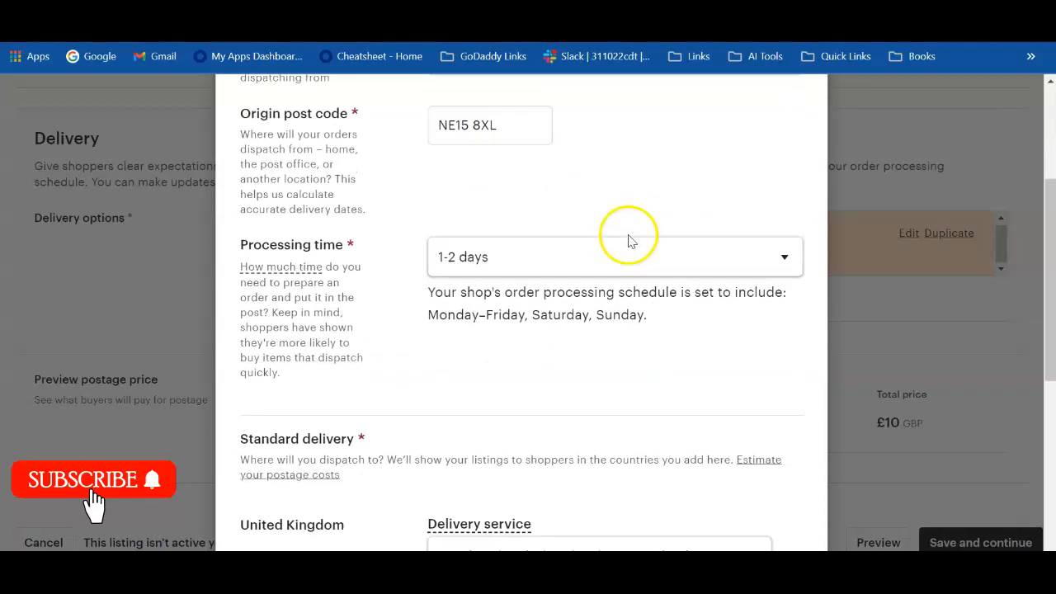
scroll(629, 240, down, 1)
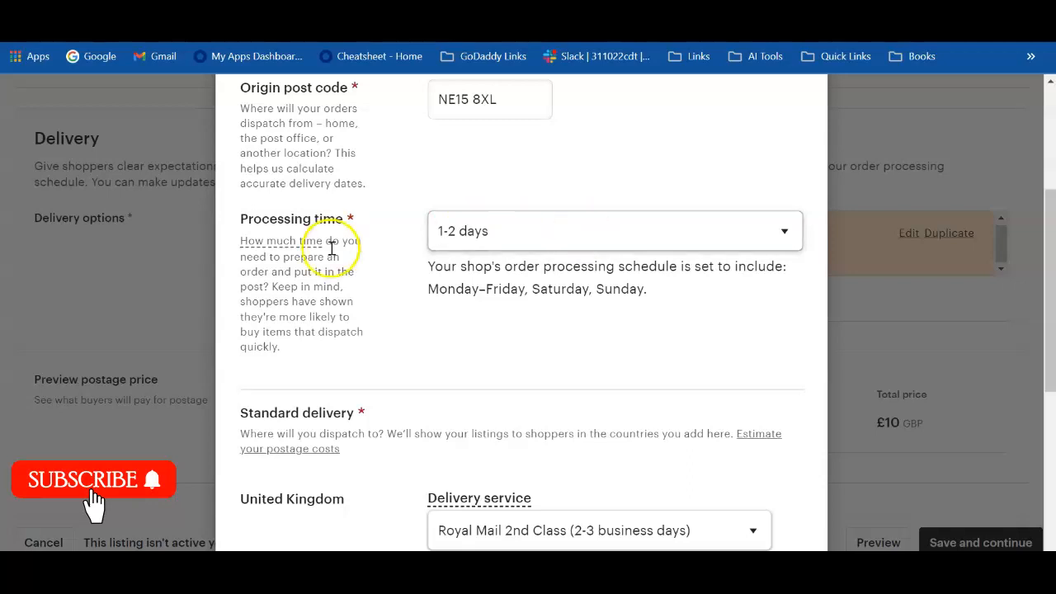
click(594, 238)
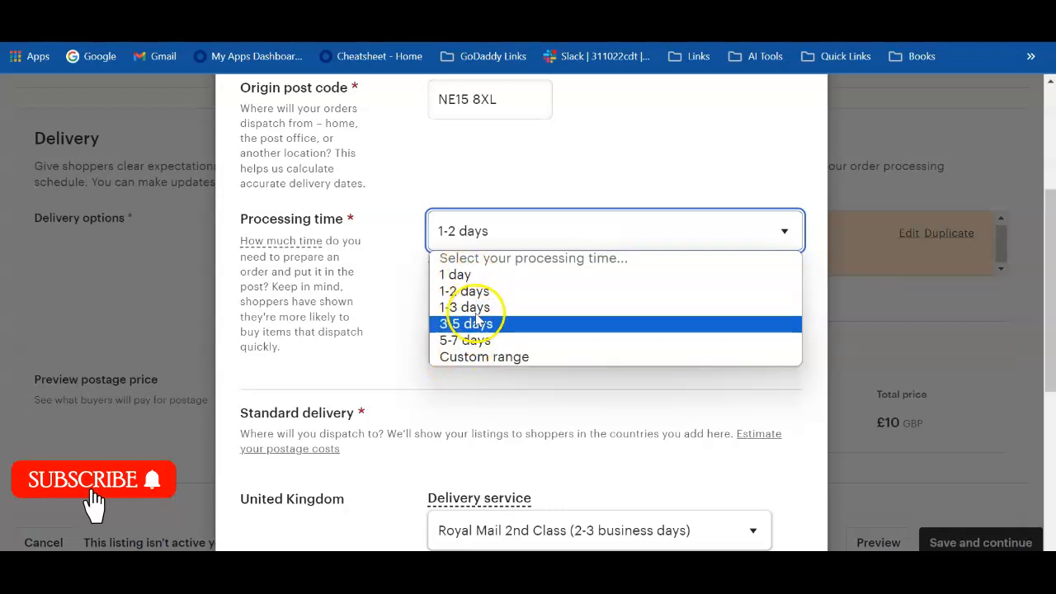
click(484, 340)
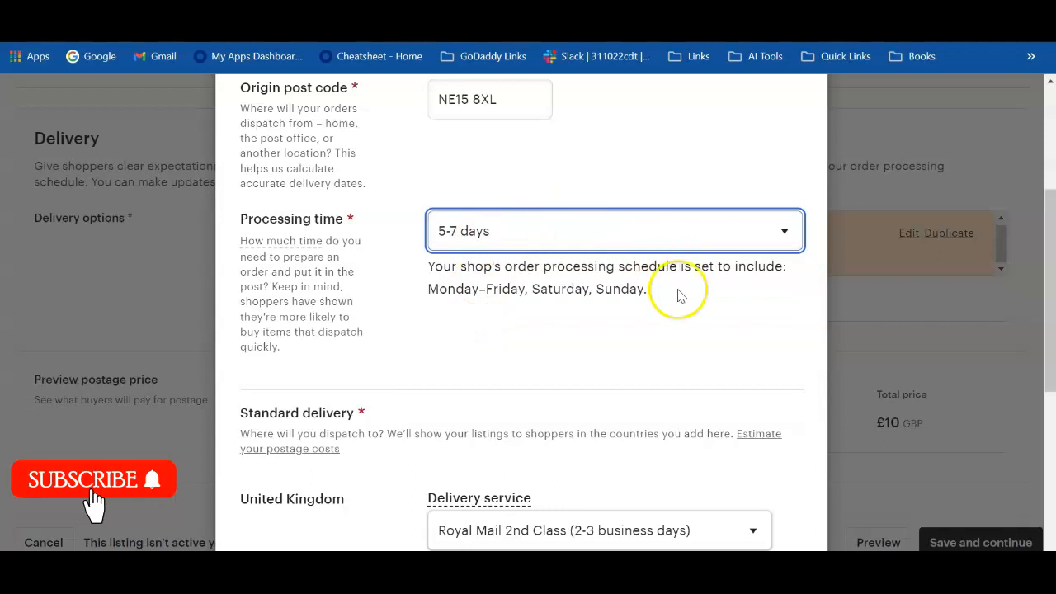
Review the standard delivery services offered for the United Kingdom, leaving the selected service in place
scroll(643, 322, down, 1)
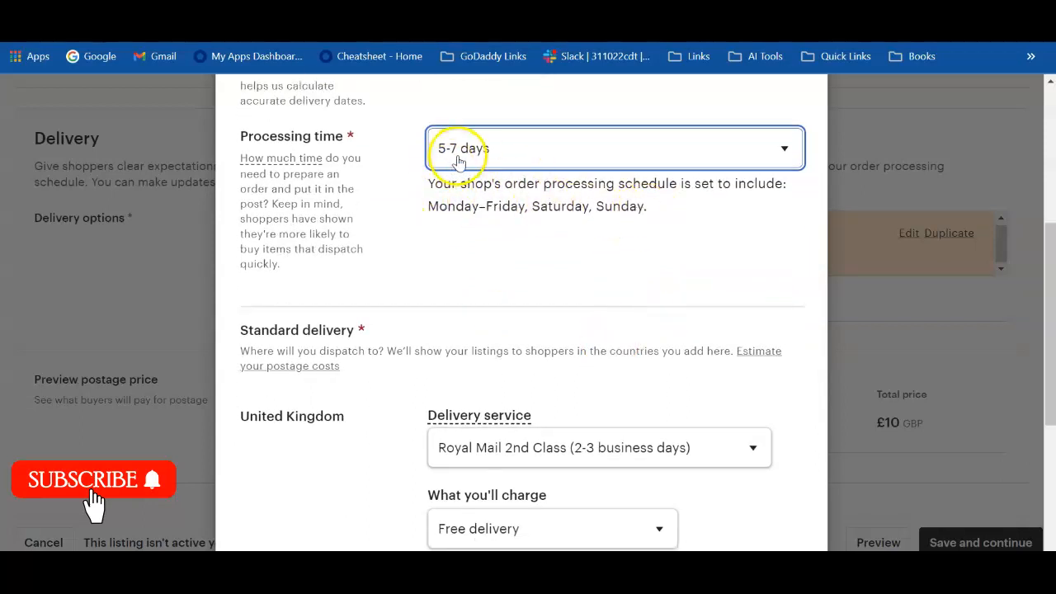
scroll(561, 210, down, 3)
scroll(551, 223, up, 1)
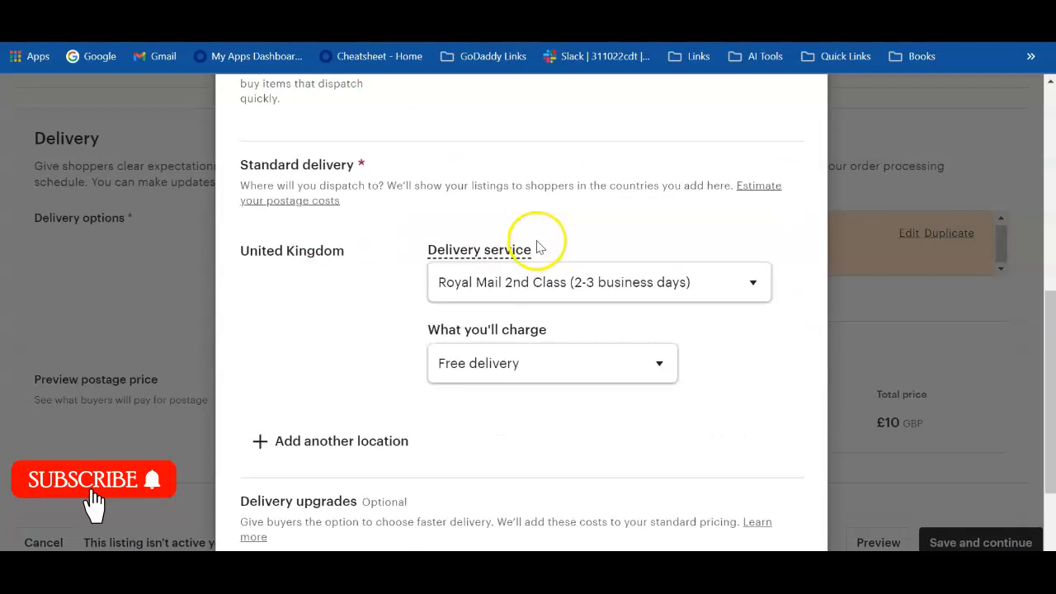
click(528, 285)
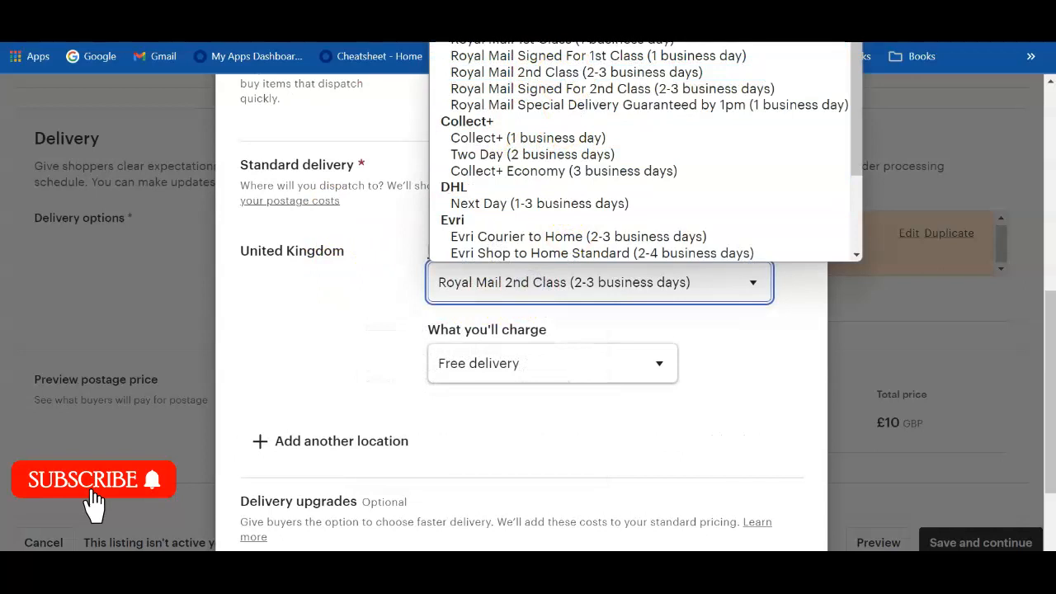
click(291, 321)
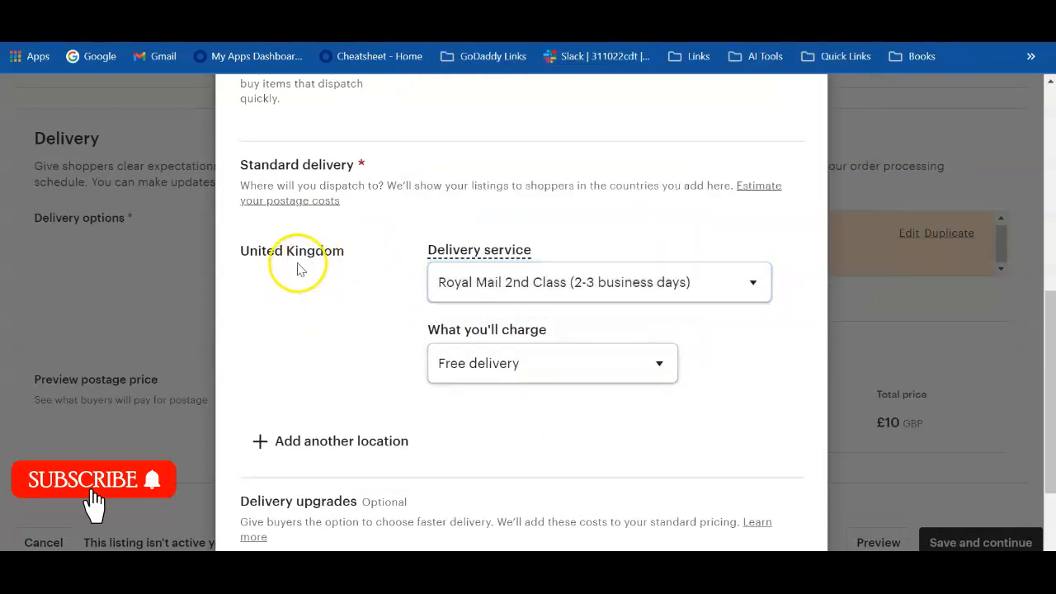
click(583, 290)
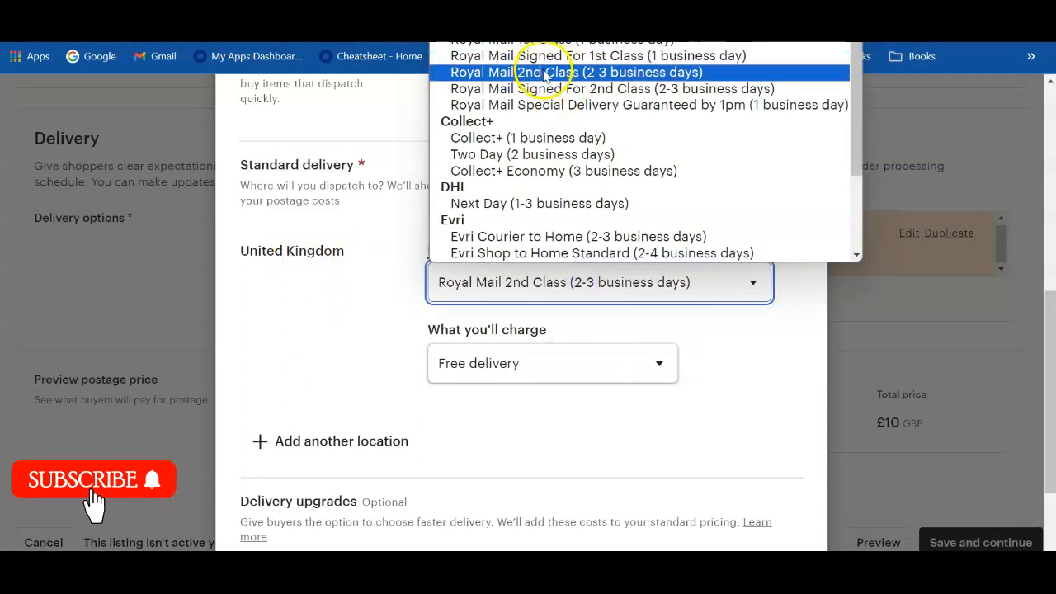
click(293, 288)
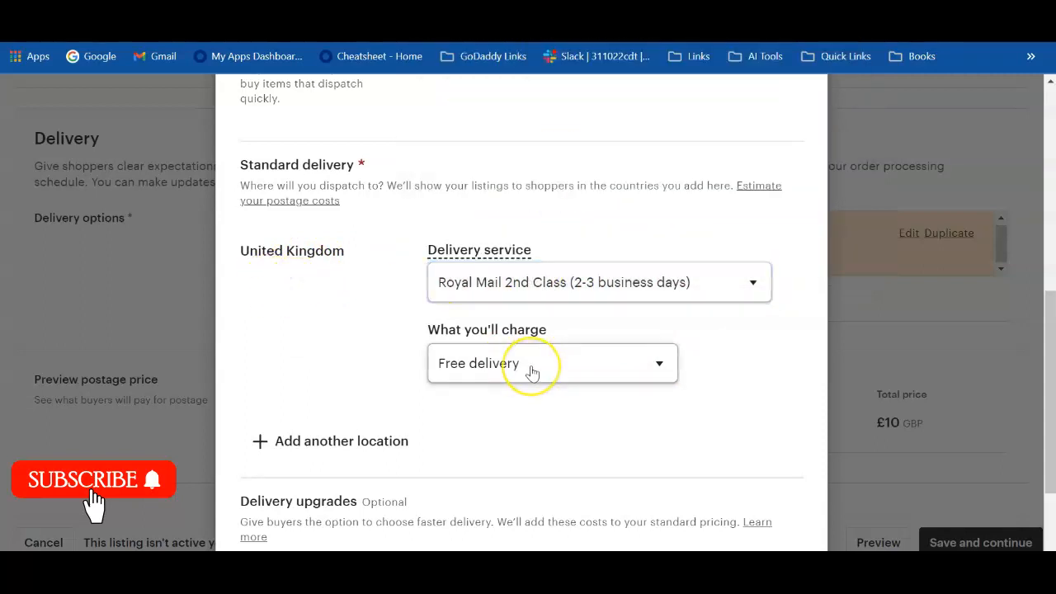
Add the United States as another standard delivery location in the profile
scroll(532, 373, down, 2)
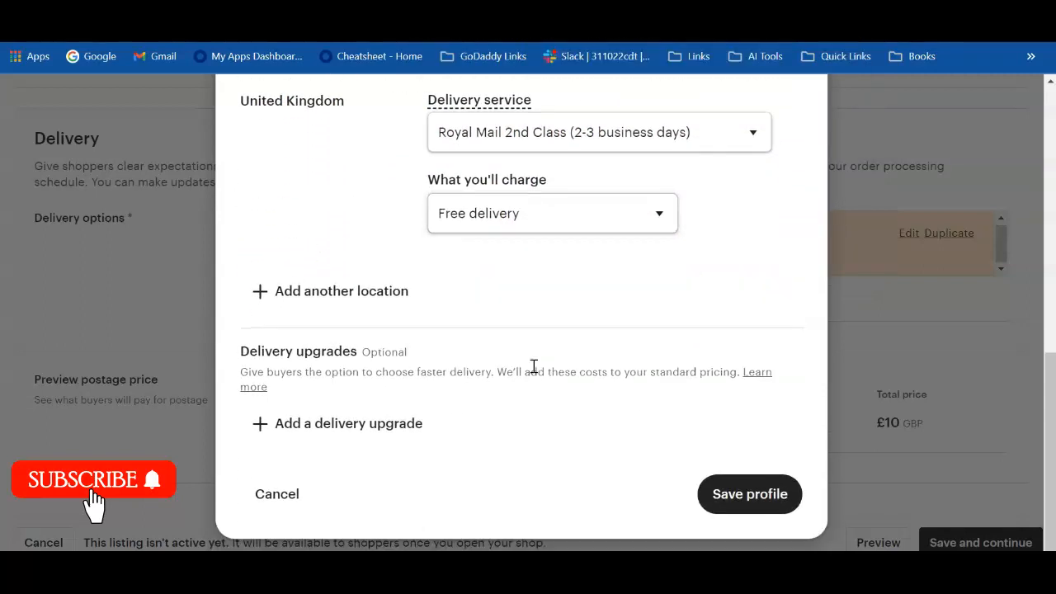
click(261, 291)
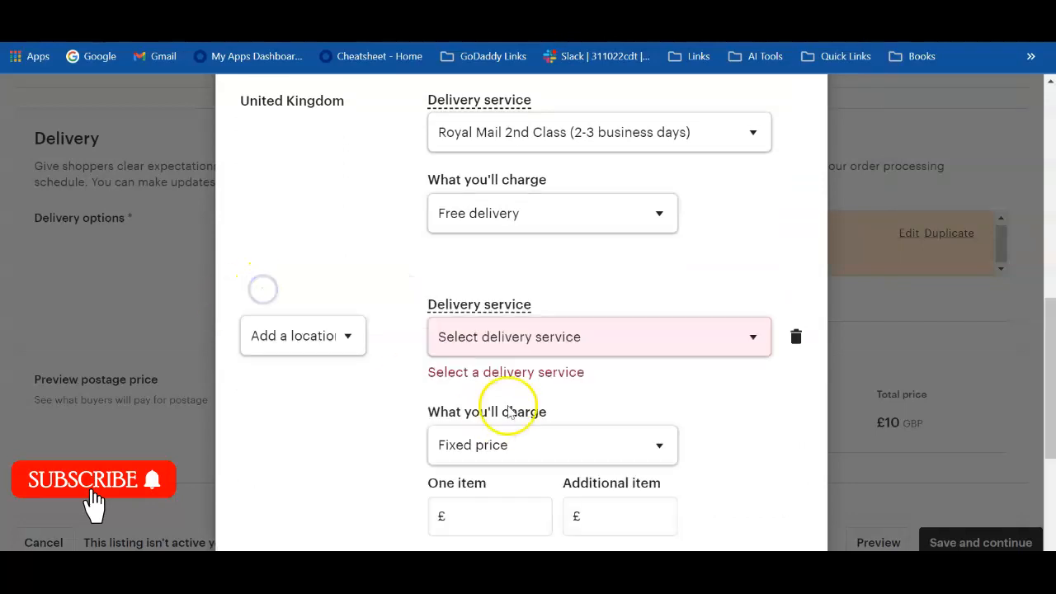
click(334, 345)
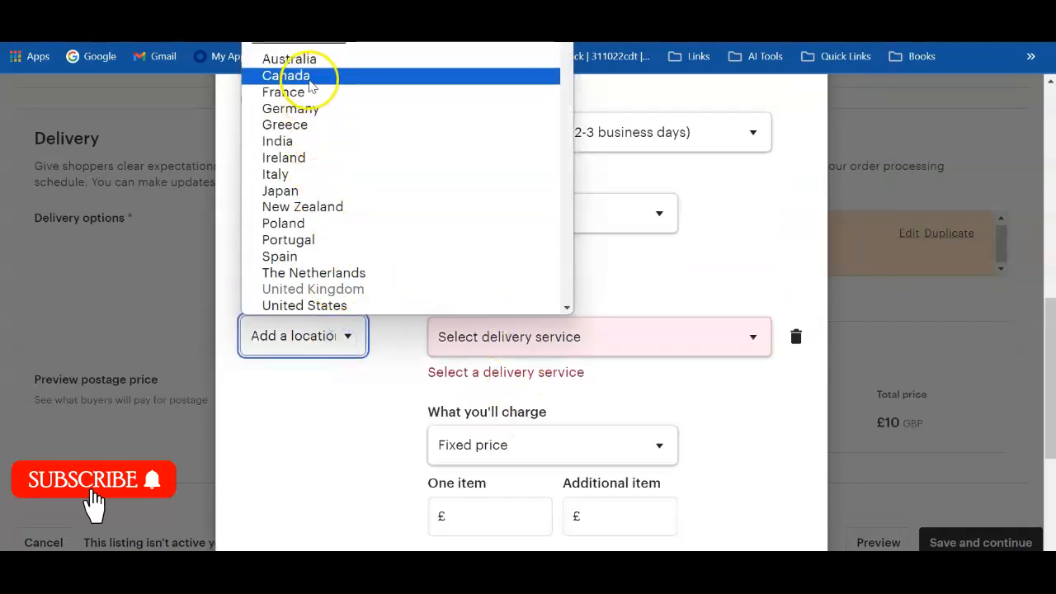
scroll(338, 161, down, 20)
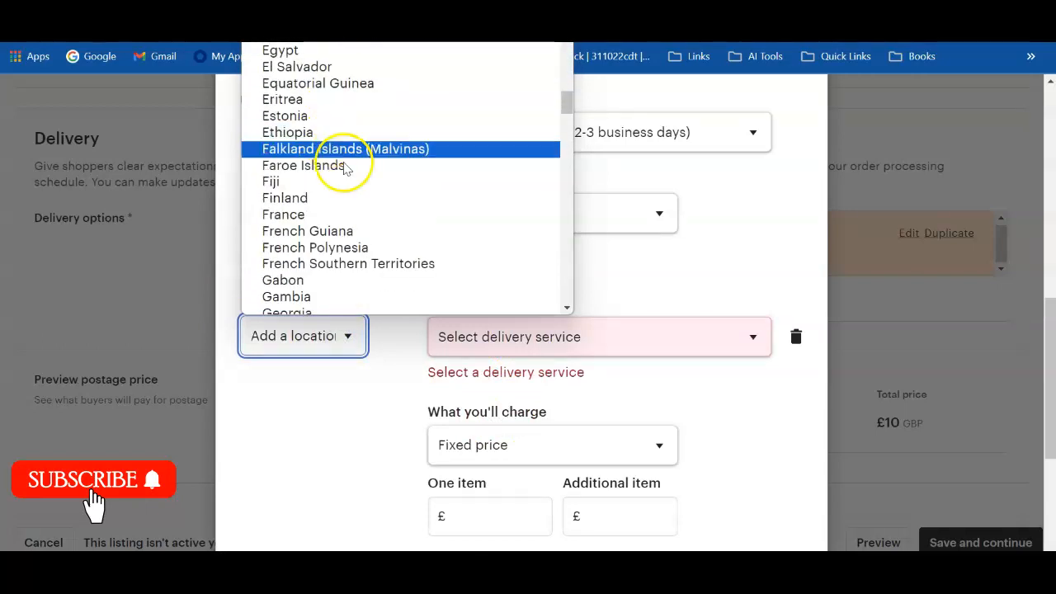
scroll(361, 175, down, 10)
scroll(355, 235, up, 2)
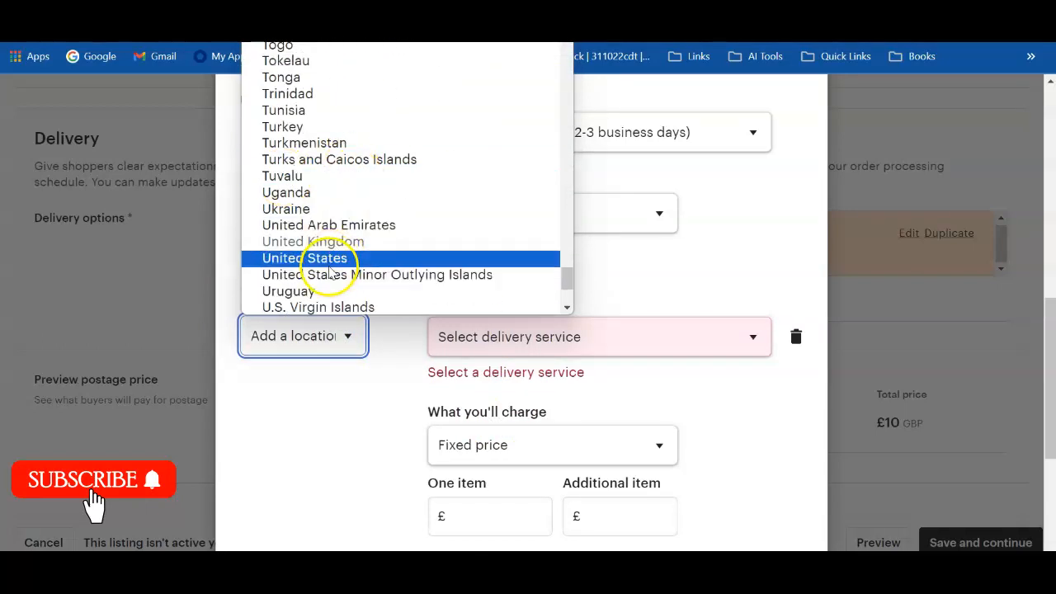
click(328, 263)
Choose Royal Mail International Standard (3-7 business days) as the delivery service for the United States
click(483, 336)
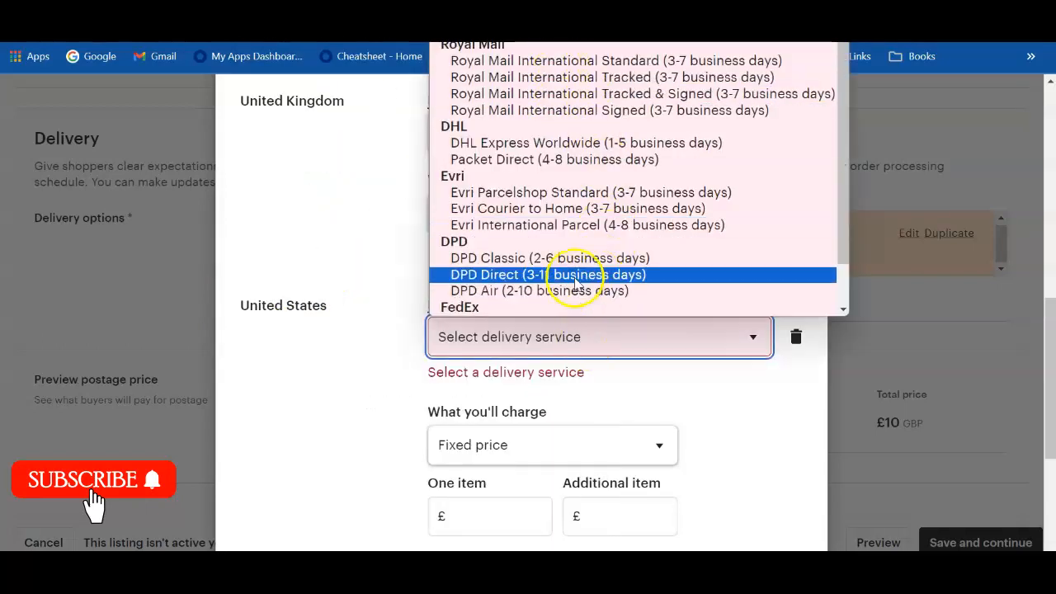
scroll(553, 167, down, 2)
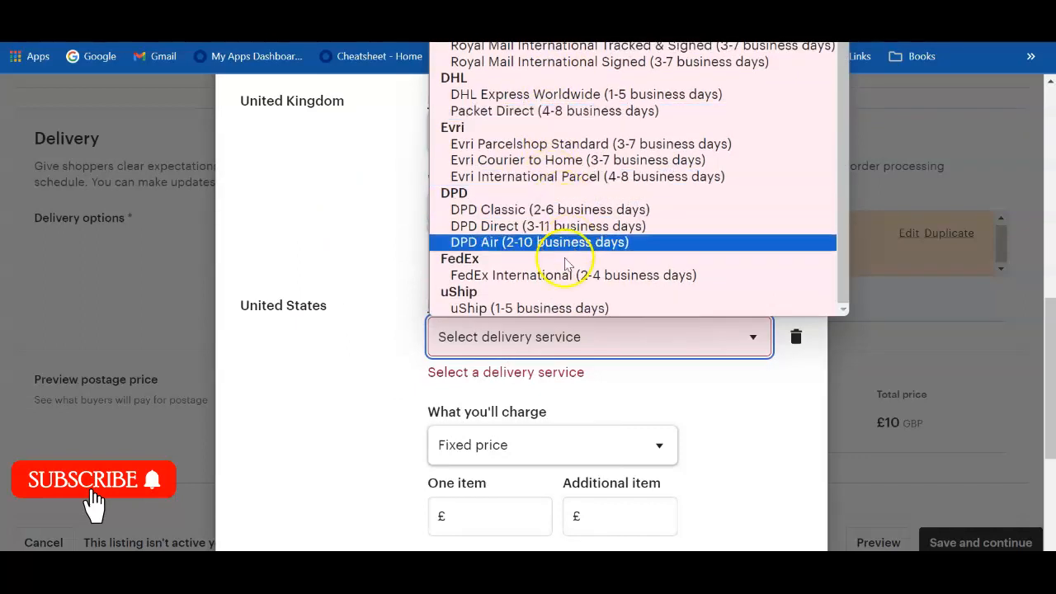
scroll(561, 244, up, 2)
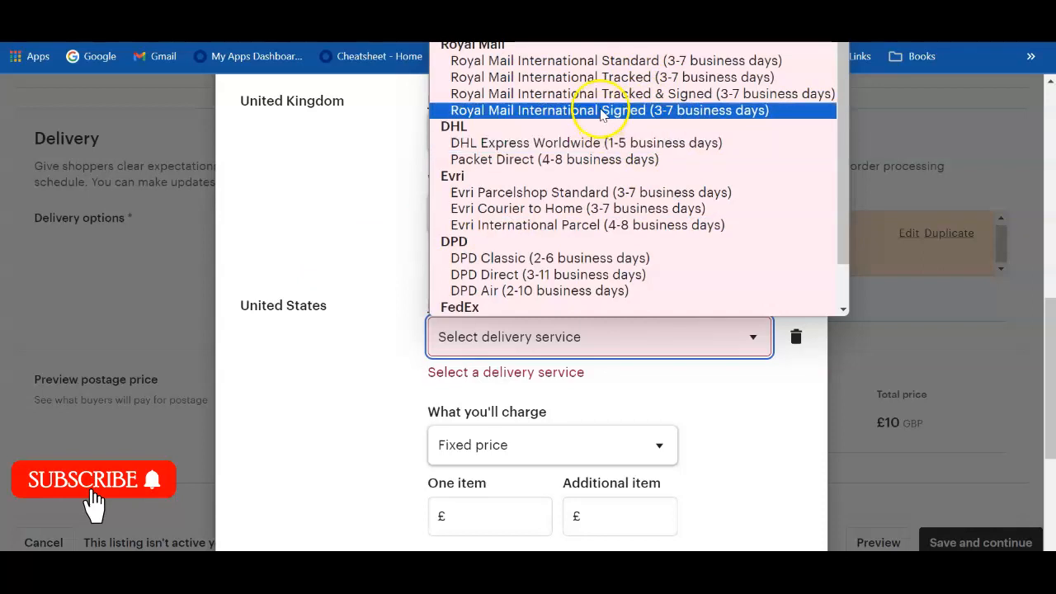
click(606, 61)
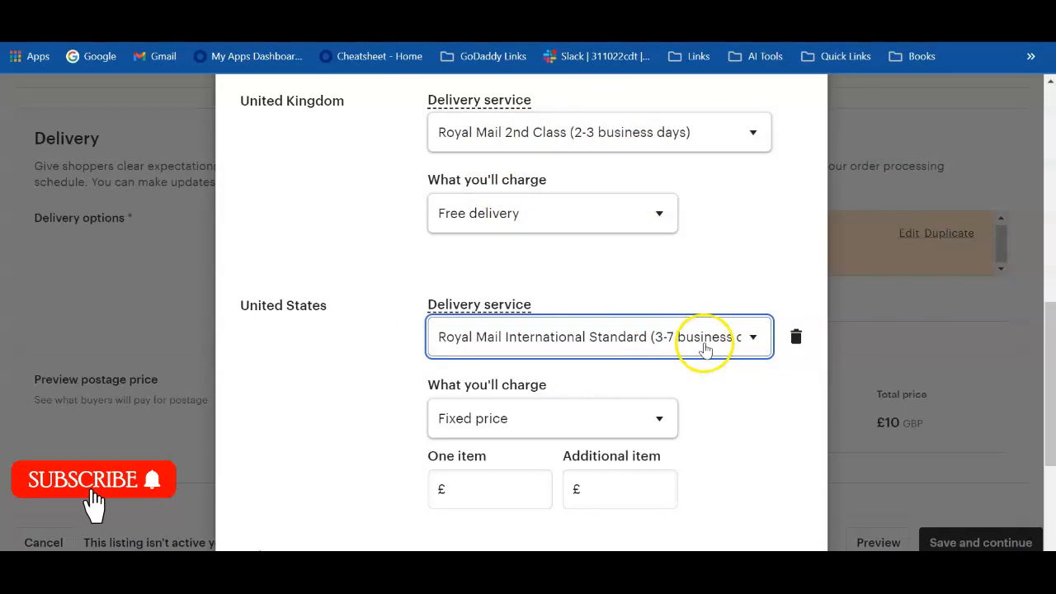
Try offering free delivery for the United States instead of a fixed price
click(620, 426)
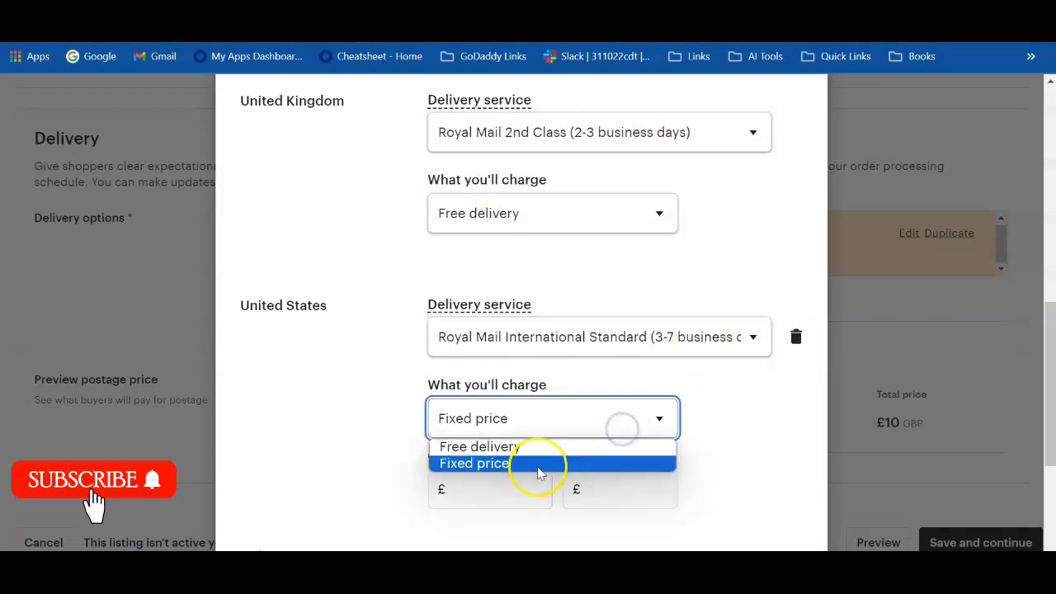
click(589, 461)
scroll(766, 424, down, 3)
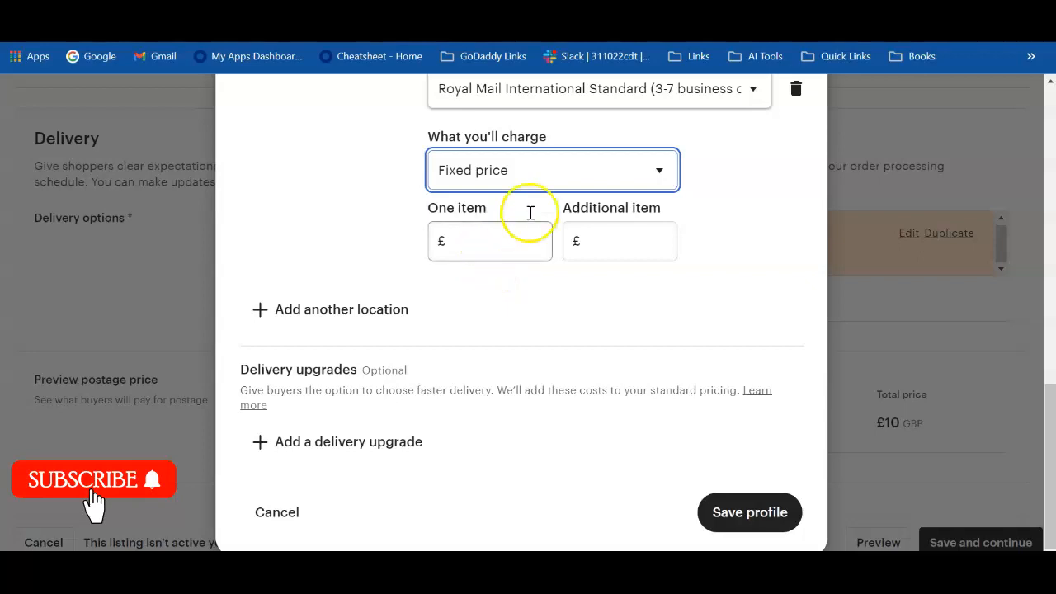
click(541, 173)
click(537, 204)
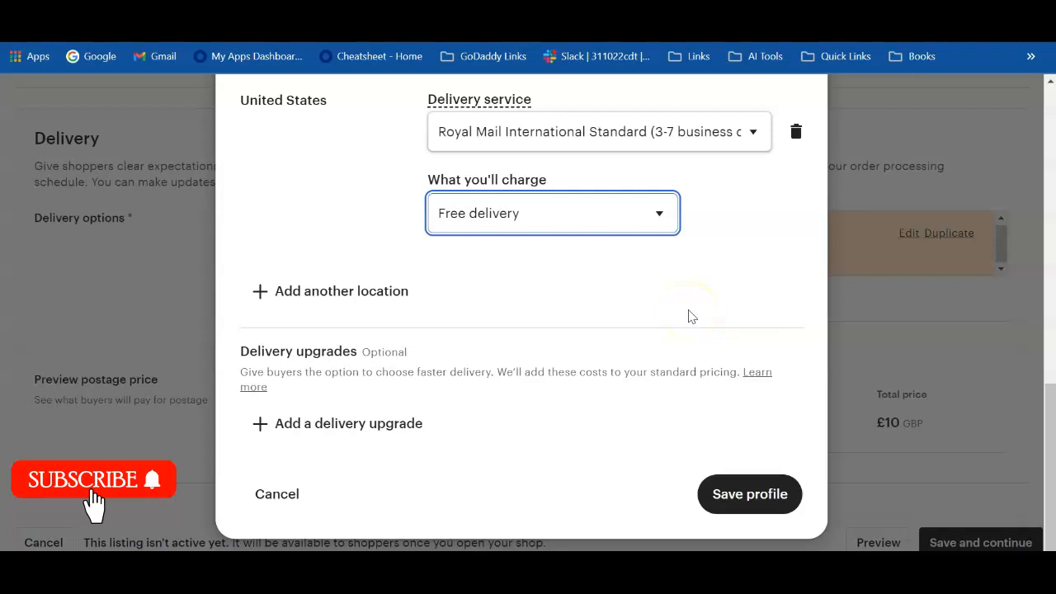
Charge a fixed price for United States delivery: £3.00 for one item and £2.00 for an additional item
click(602, 231)
click(592, 227)
click(552, 257)
click(509, 285)
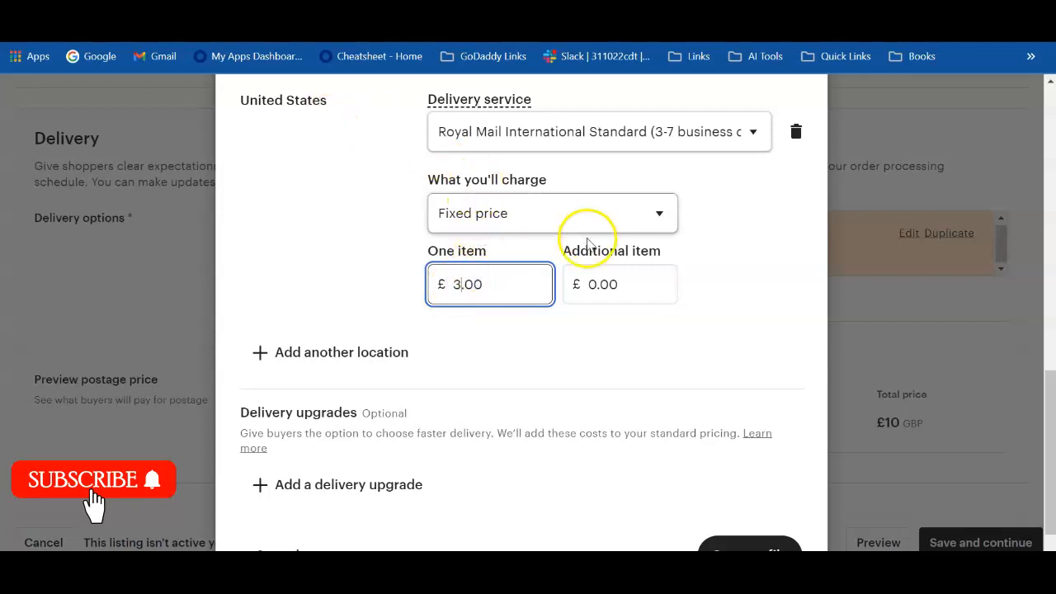
click(594, 284)
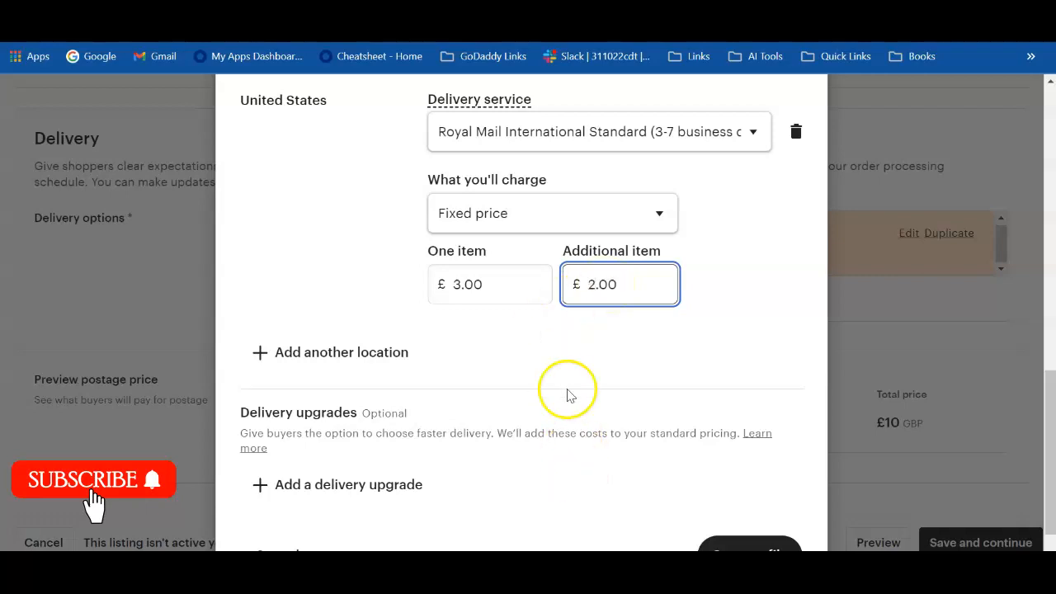
Add The Netherlands as another standard delivery location
scroll(566, 382, down, 1)
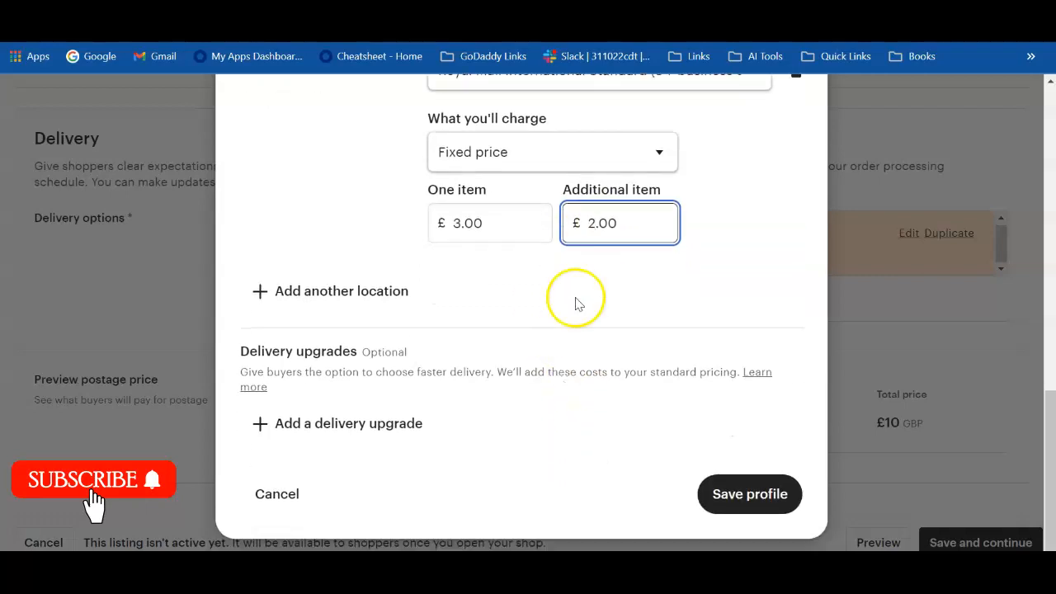
click(302, 293)
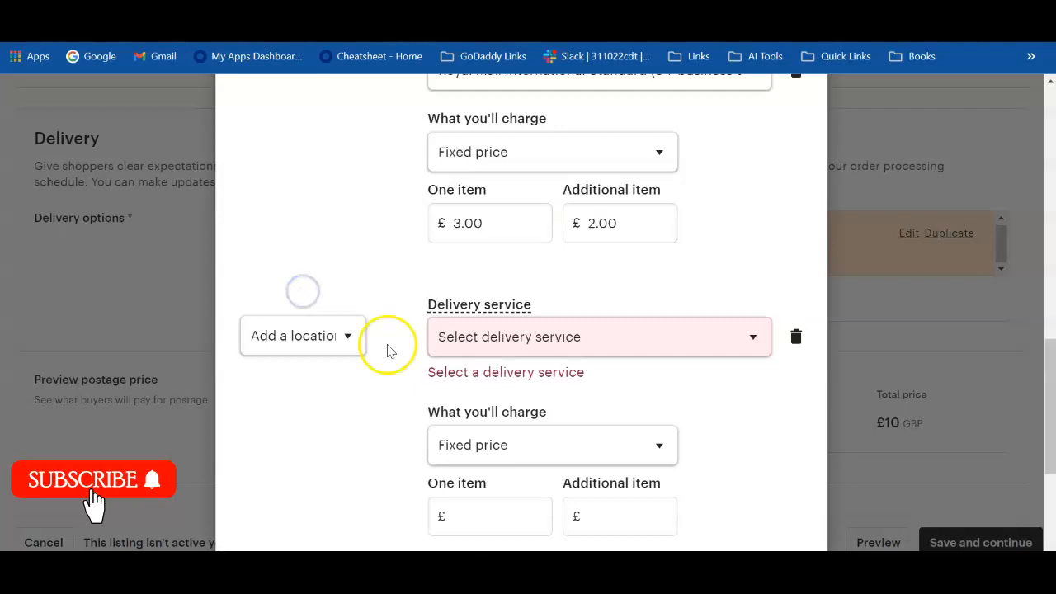
click(318, 342)
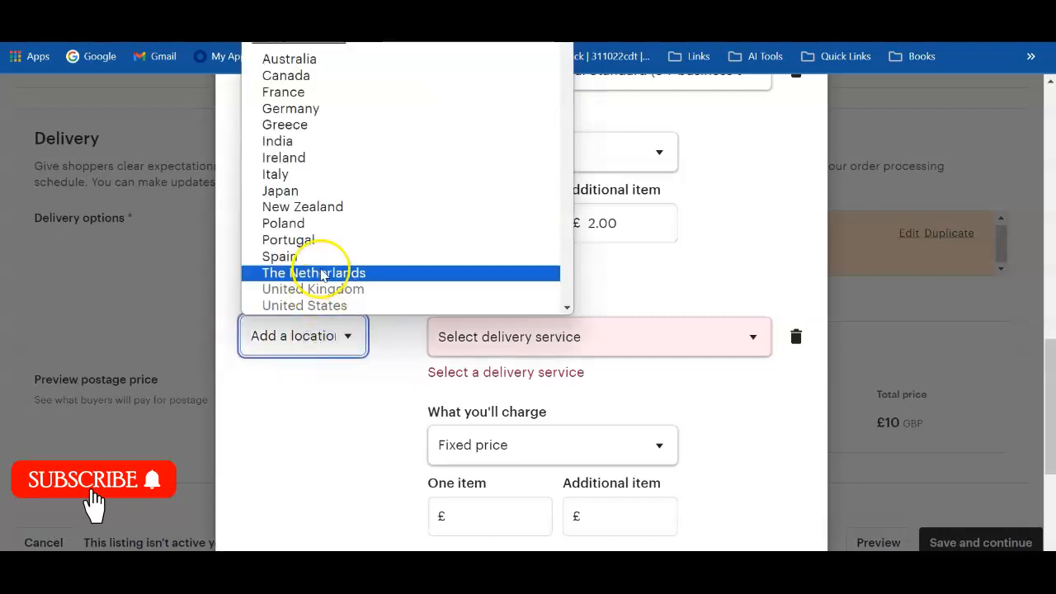
click(323, 271)
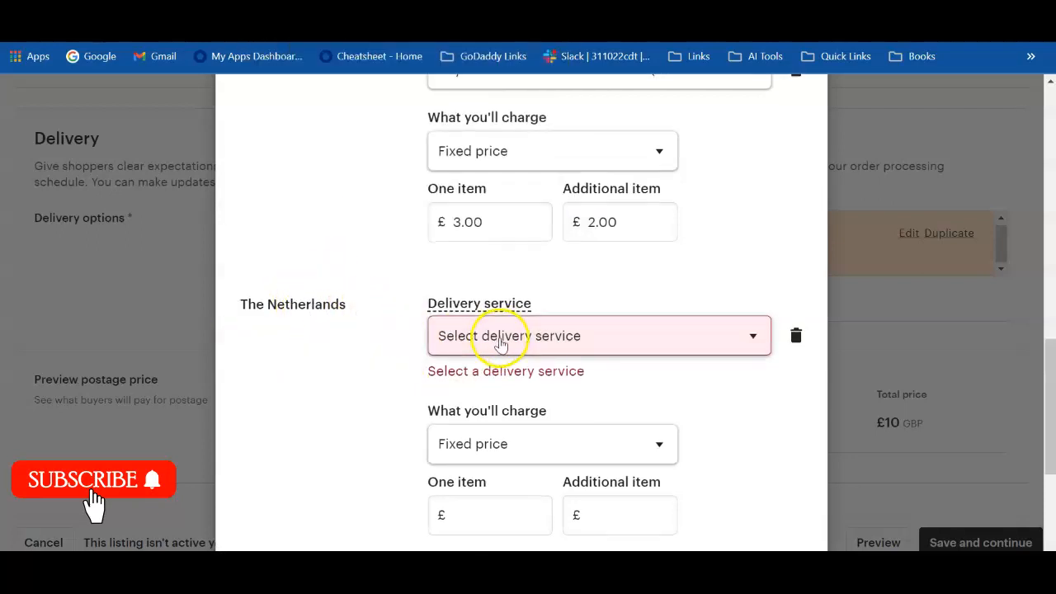
Add Everywhere else as another standard delivery location below The Netherlands
scroll(478, 305, down, 4)
click(265, 293)
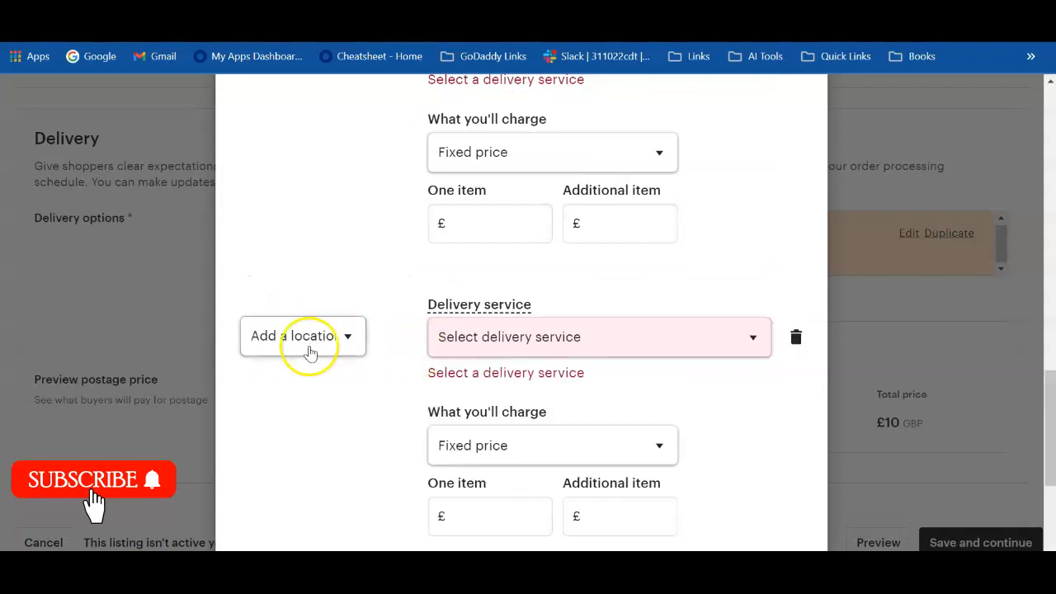
click(300, 340)
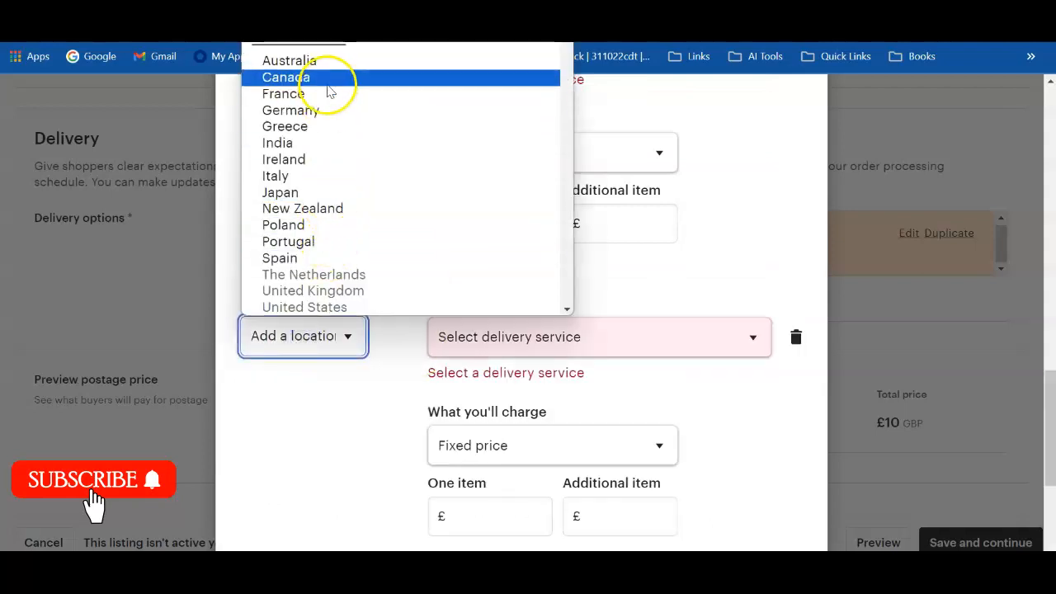
click(314, 28)
Set the Everywhere else location to Royal Mail International Standard (3-7 business days) with free delivery
scroll(518, 363, down, 1)
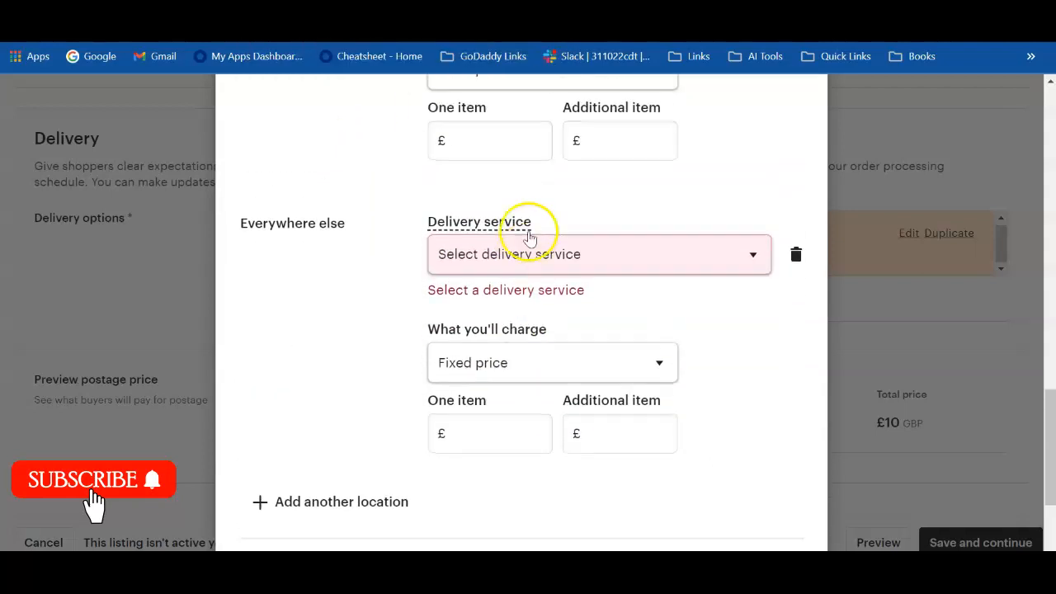
click(587, 252)
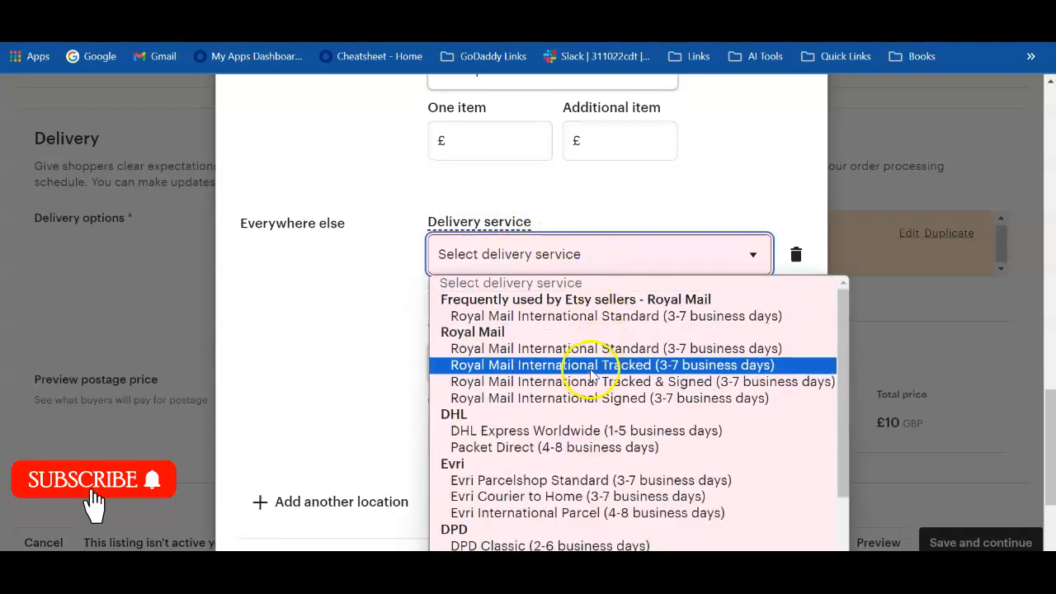
click(555, 318)
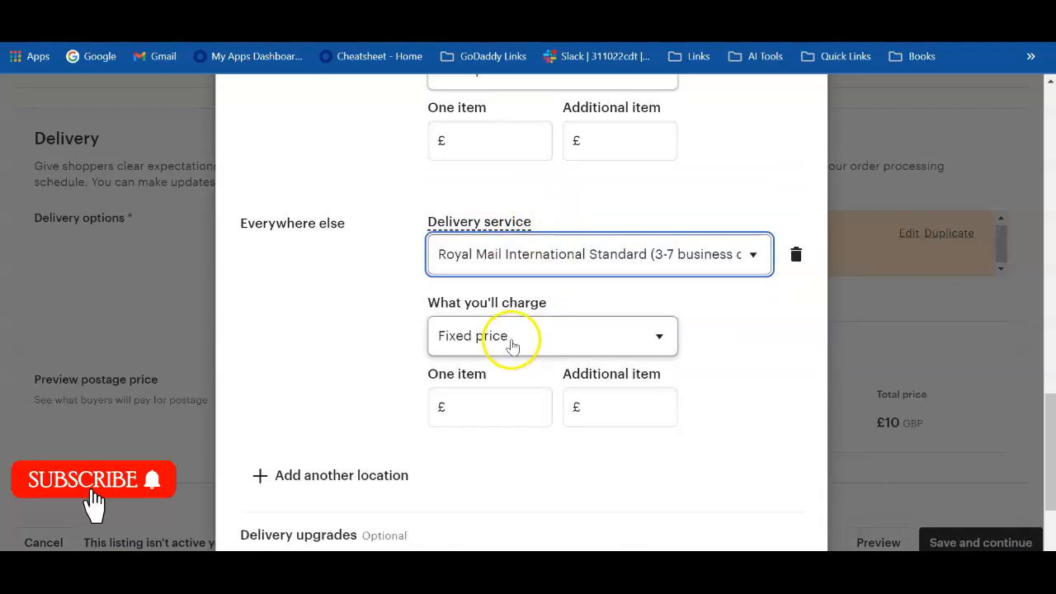
click(507, 336)
click(527, 364)
Set The Netherlands to Royal Mail International Tracked (3-7 business days) with free delivery
mouse_move(514, 236)
scroll(518, 239, up, 3)
click(589, 213)
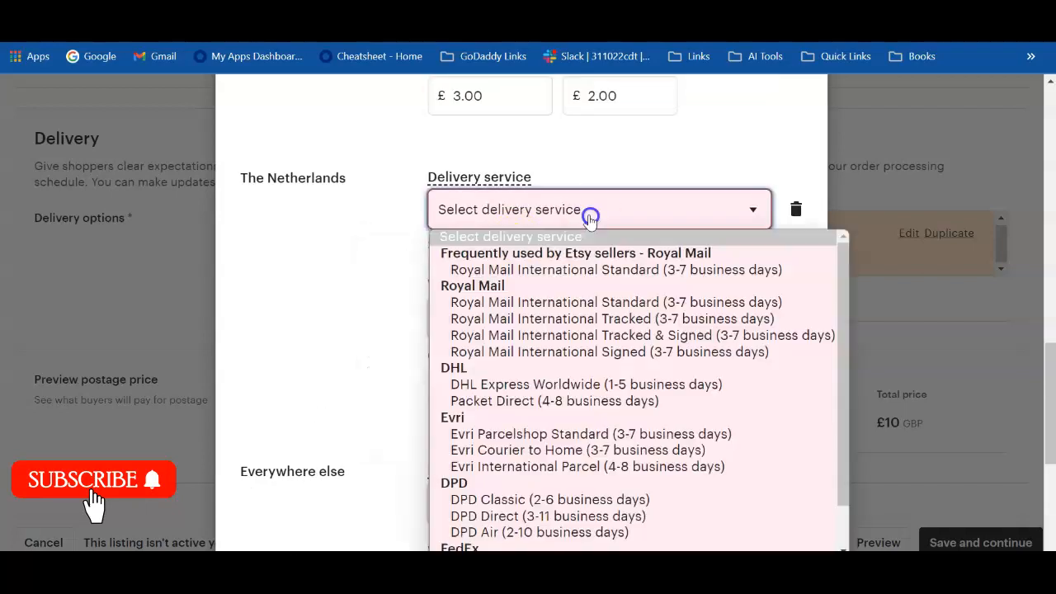
click(536, 320)
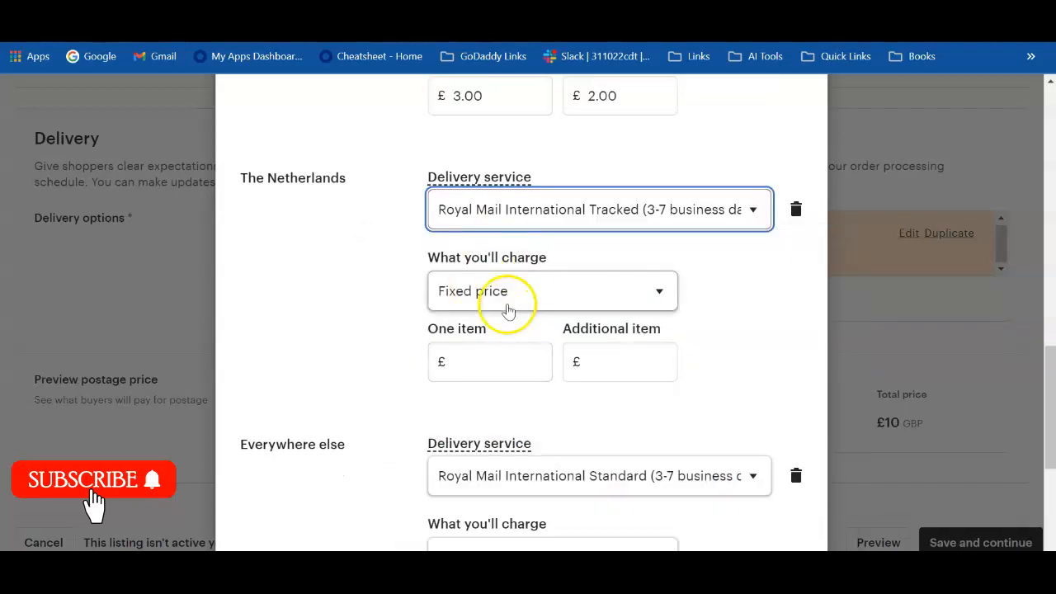
click(505, 302)
click(510, 321)
scroll(566, 396, down, 3)
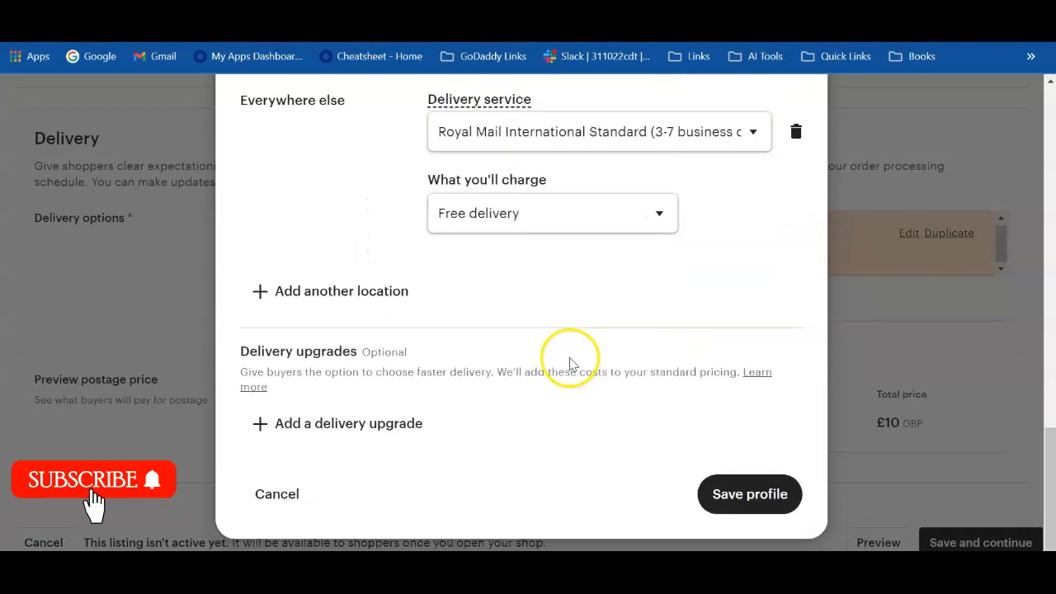
click(331, 438)
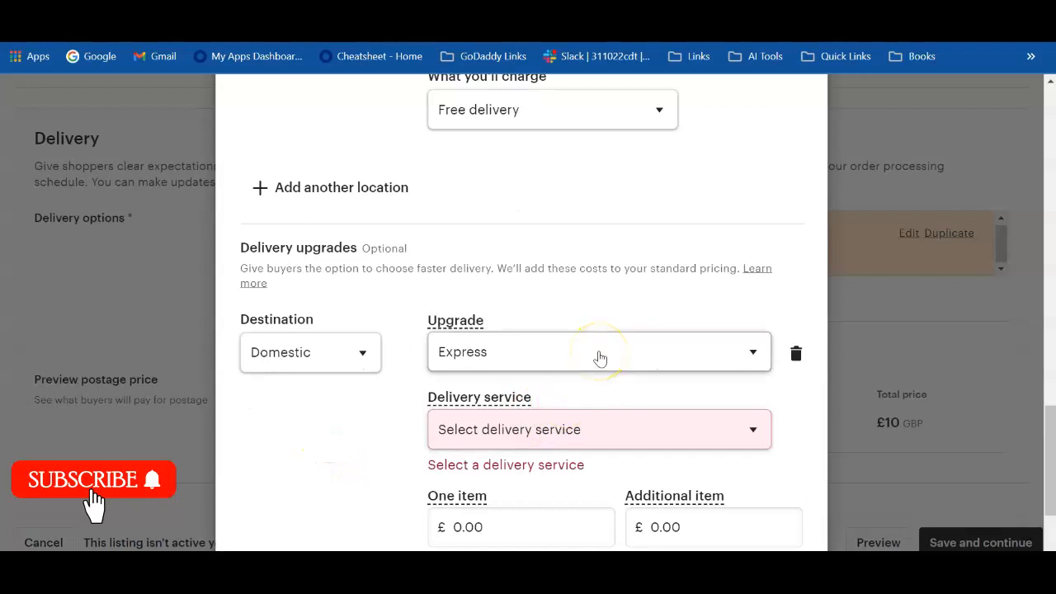
scroll(600, 355, down, 2)
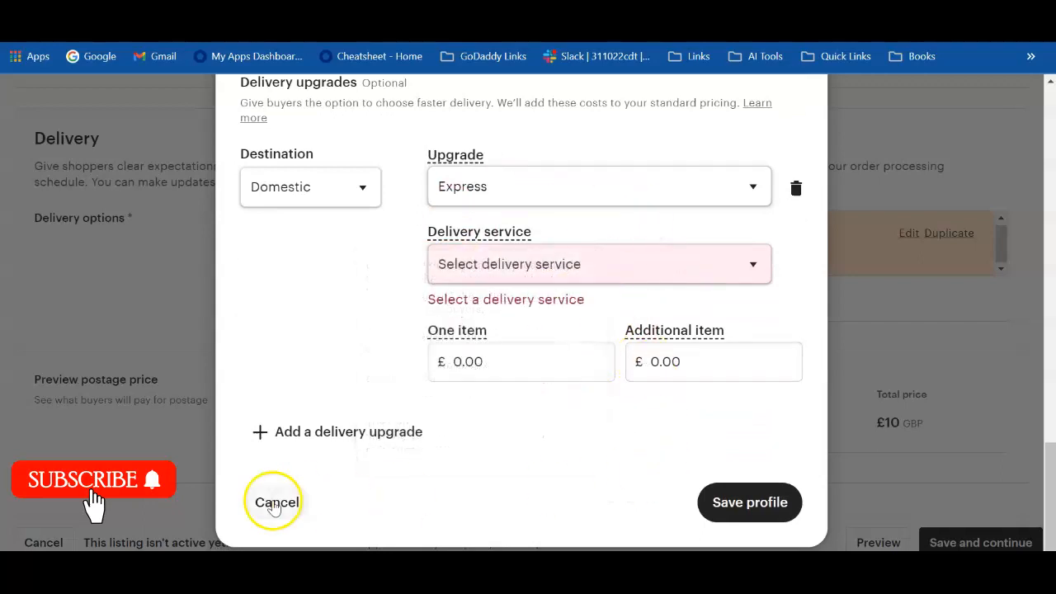
click(797, 189)
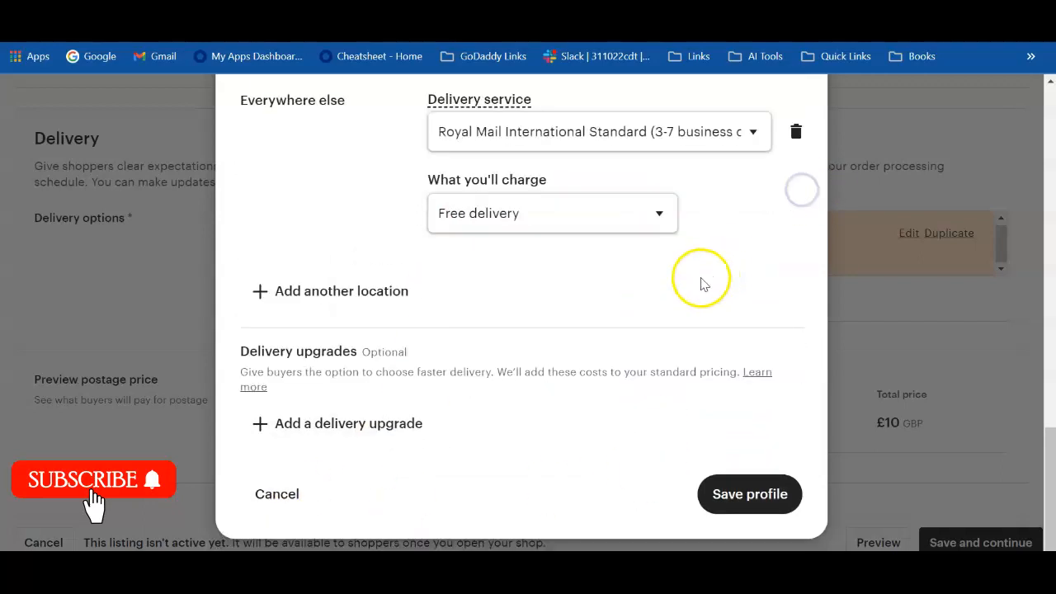
Save the delivery profile with its configured locations and charges
click(749, 495)
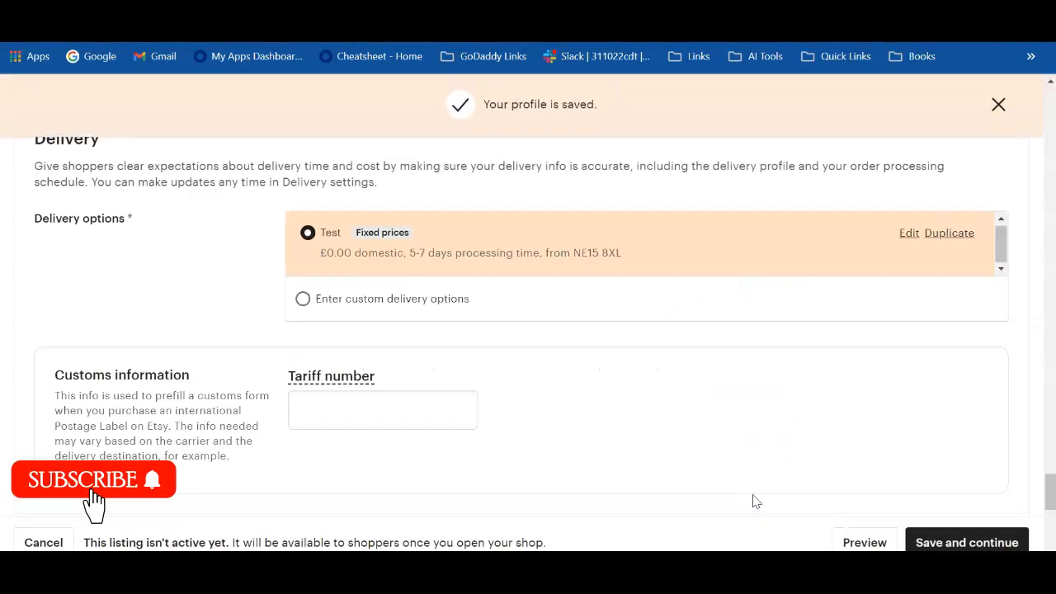